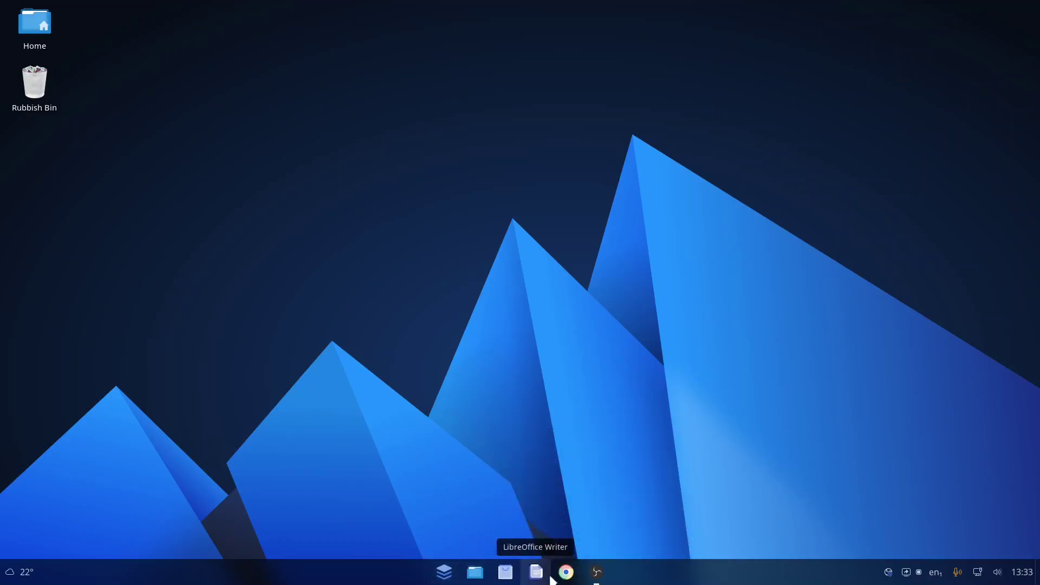
# - Check London's overcast 22° forecast from the taskbar weather widget, then dismiss it
pyautogui.moveTo(611, 580)
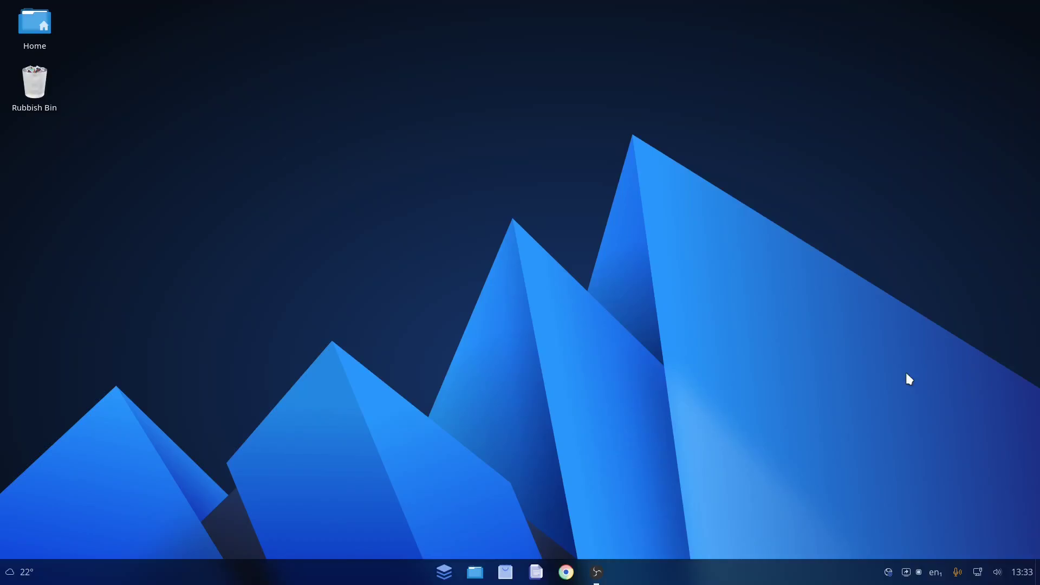
pyautogui.click(19, 575)
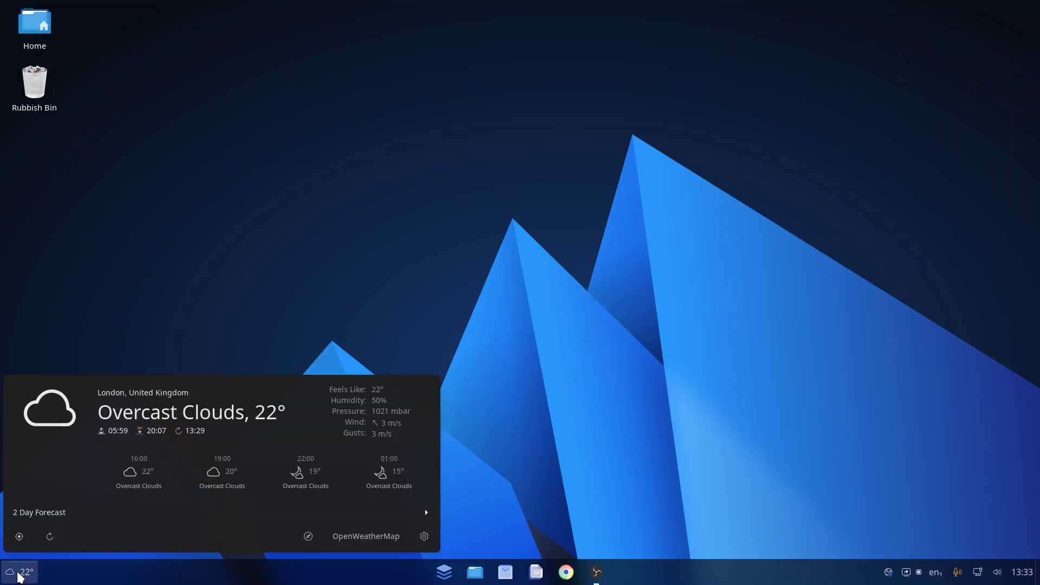
pyautogui.click(226, 311)
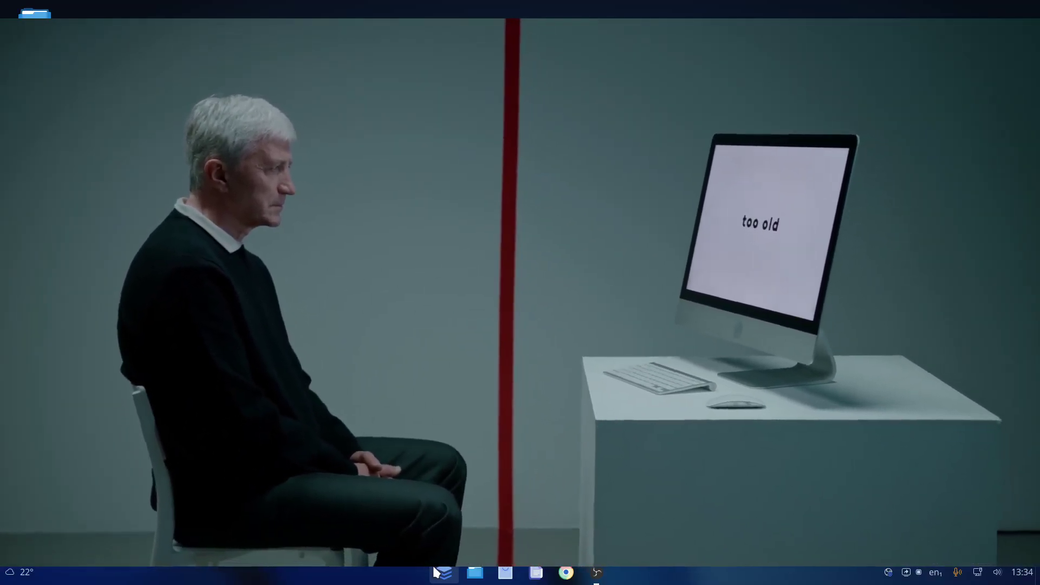
# - Close the full-screen video playing over the desktop
pyautogui.click(442, 572)
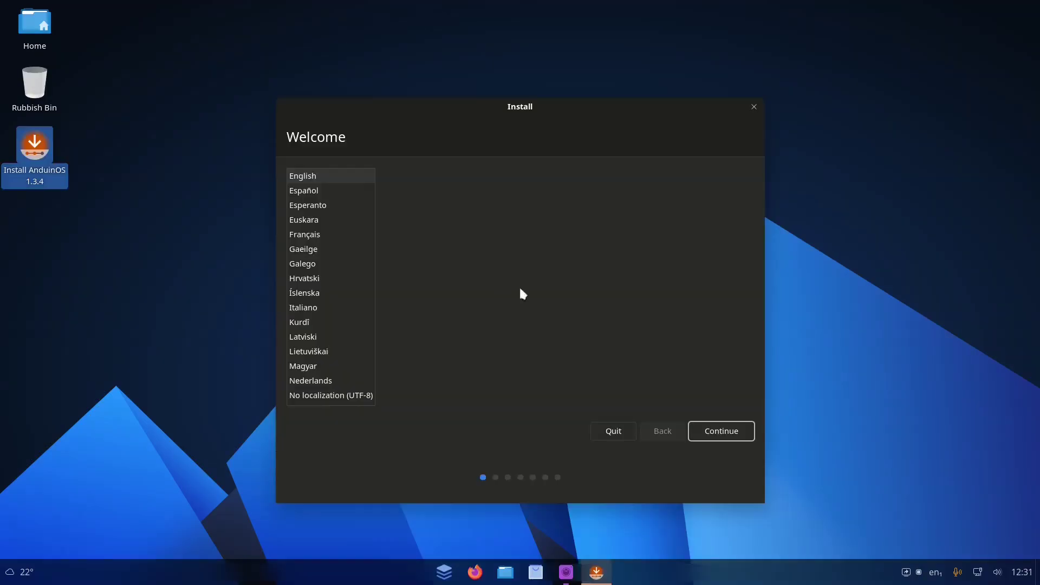
# - Keep English, choose the English (UK) keyboard layout, and enable third-party graphics, Wi-Fi and media software
pyautogui.click(727, 428)
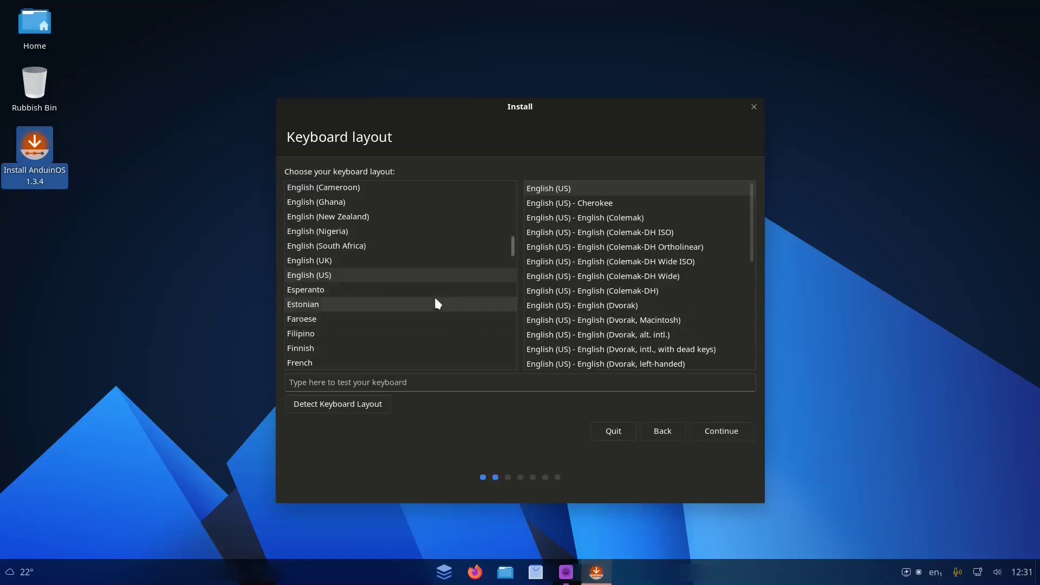
pyautogui.click(345, 260)
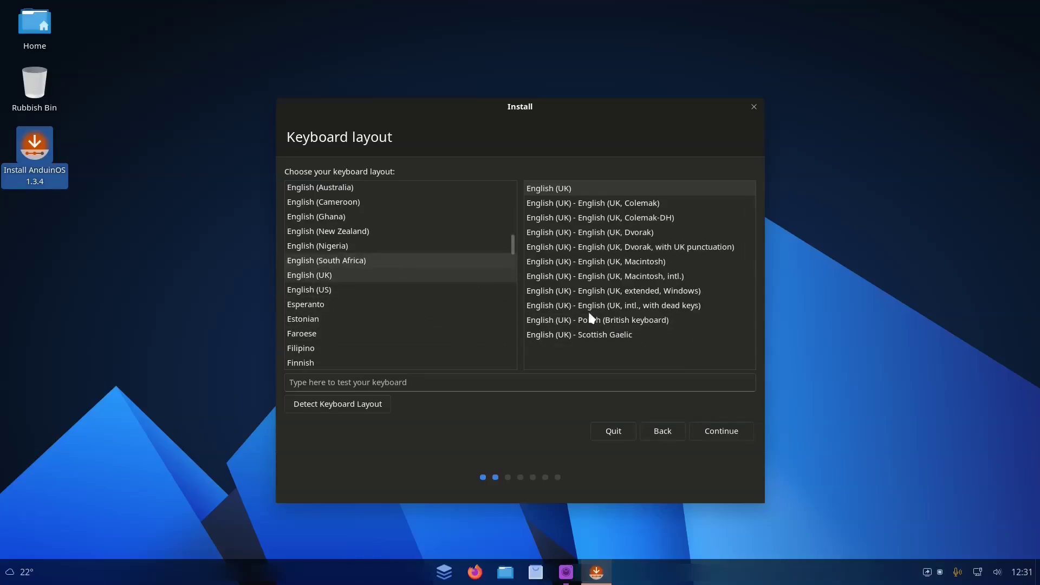
pyautogui.click(728, 428)
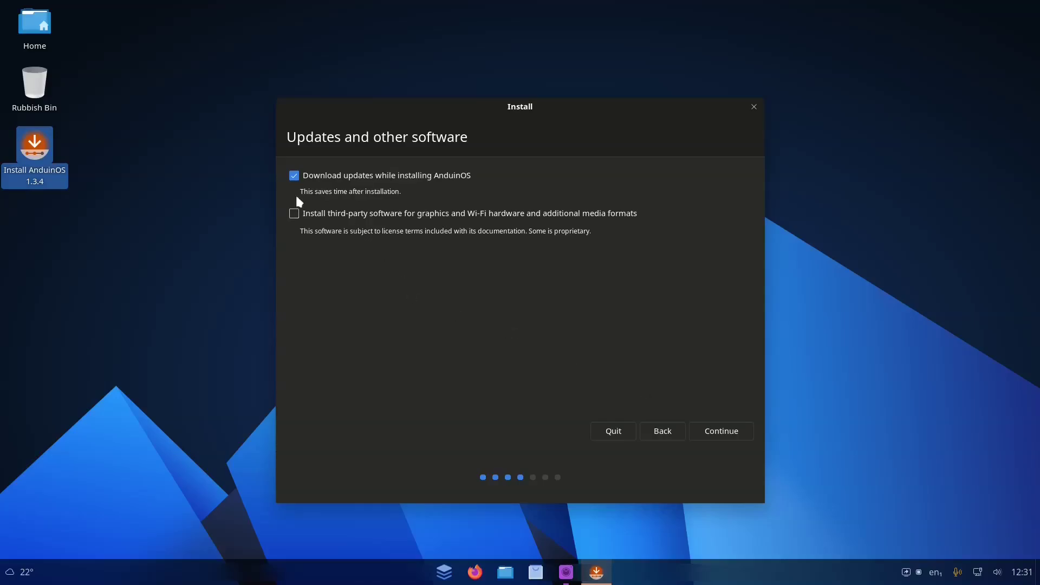
pyautogui.click(294, 217)
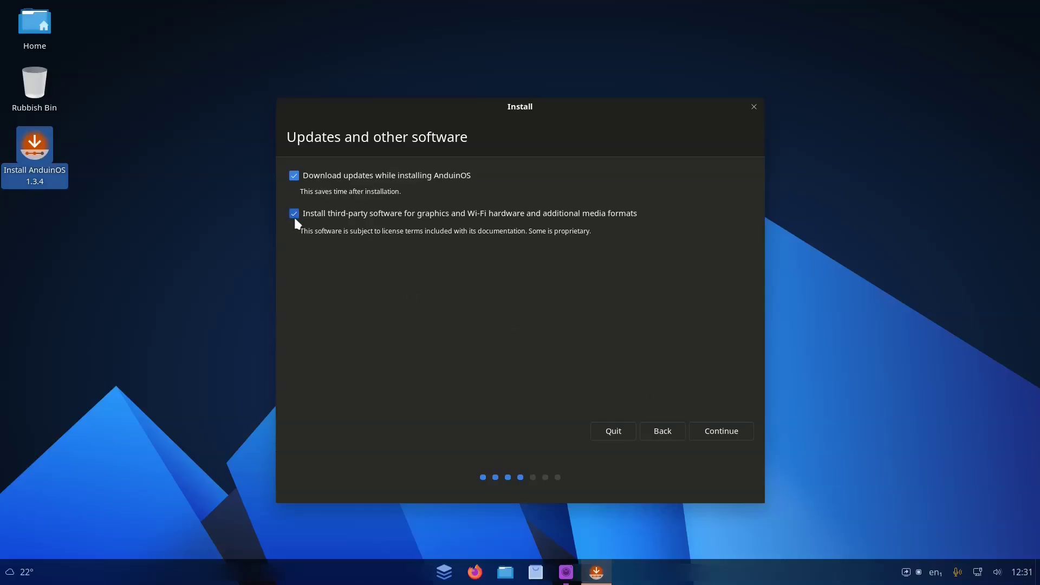
pyautogui.click(731, 436)
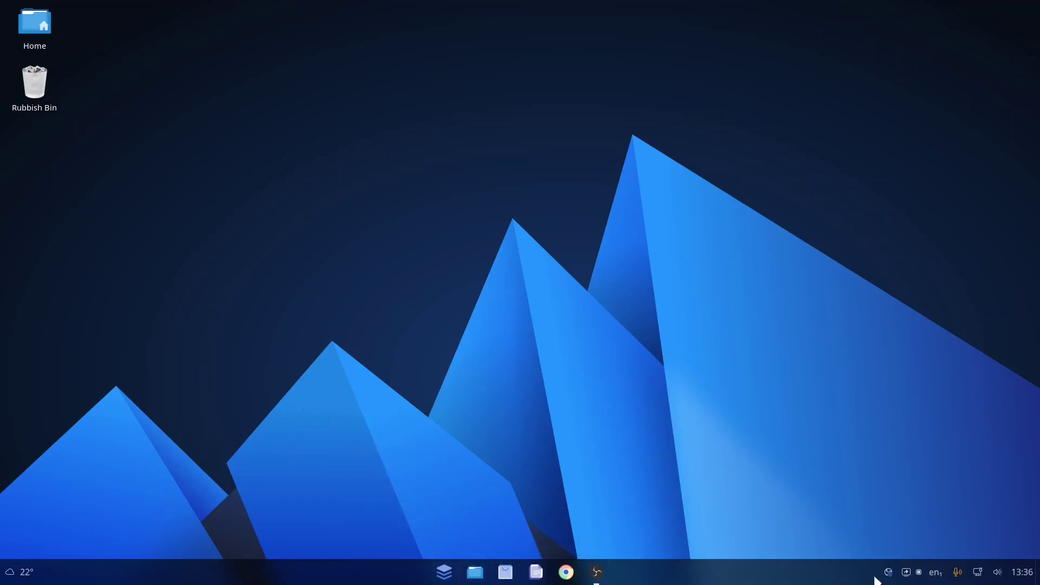
pyautogui.click(450, 574)
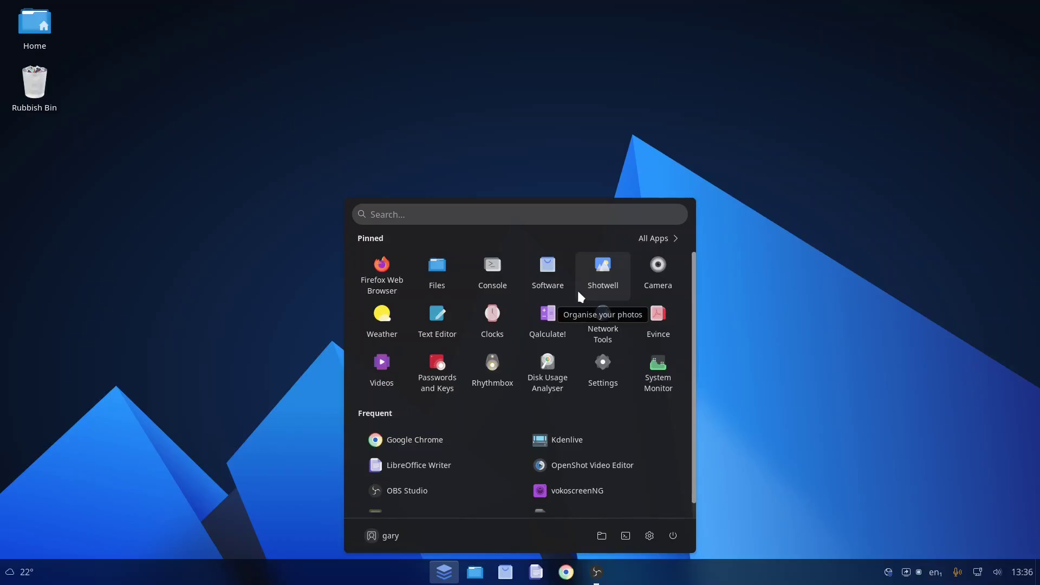
pyautogui.click(656, 240)
pyautogui.scroll(-5, 446, 303)
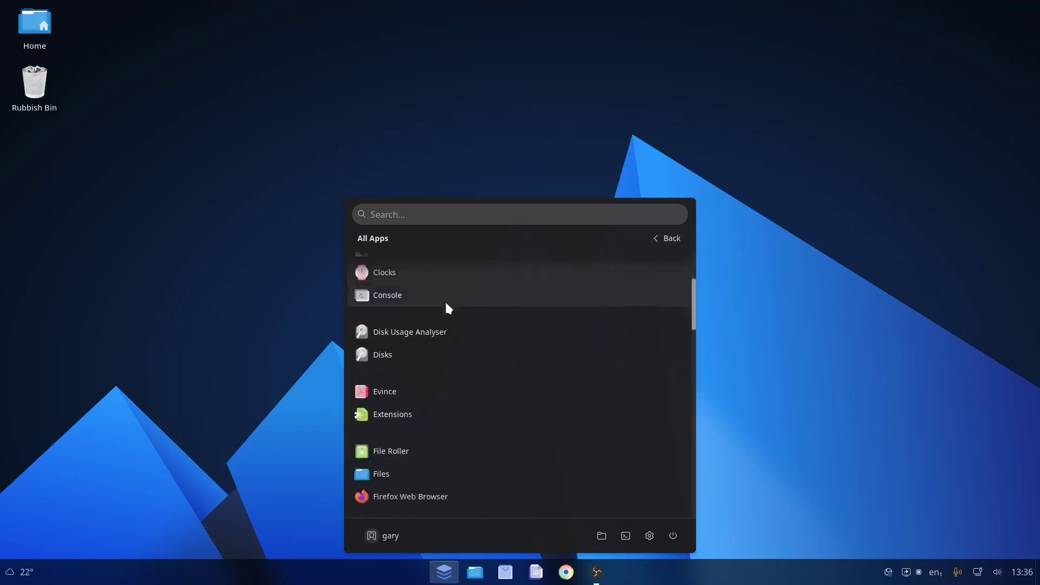
pyautogui.scroll(-3, 448, 304)
pyautogui.scroll(2, 448, 304)
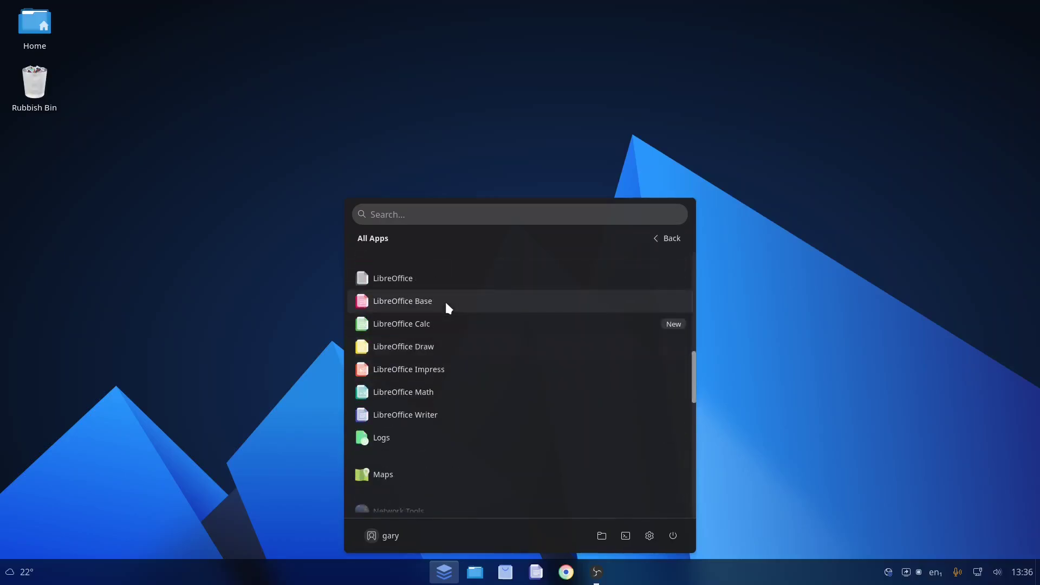
pyautogui.click(416, 214)
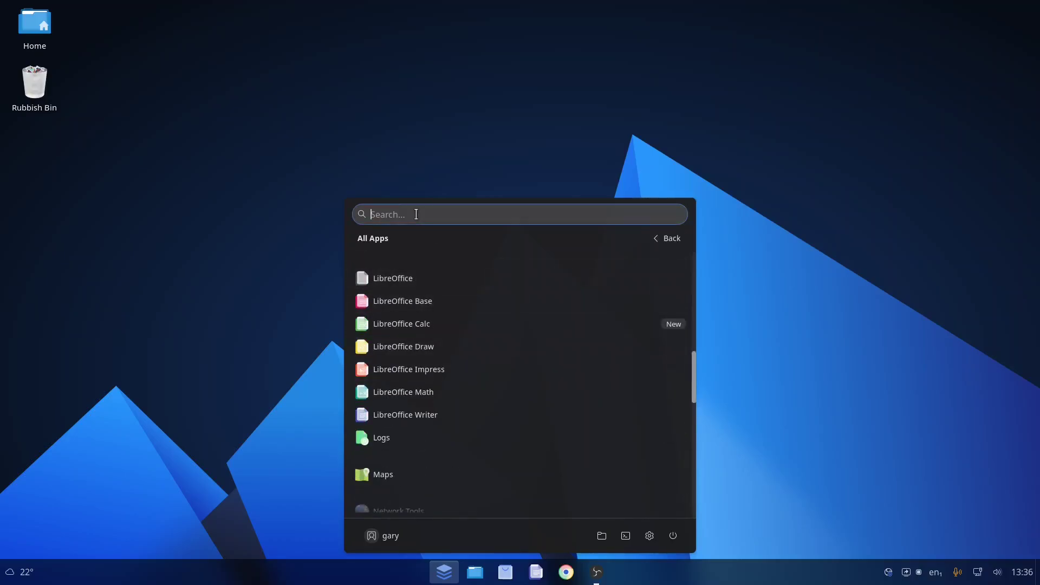
pyautogui.write('libre')
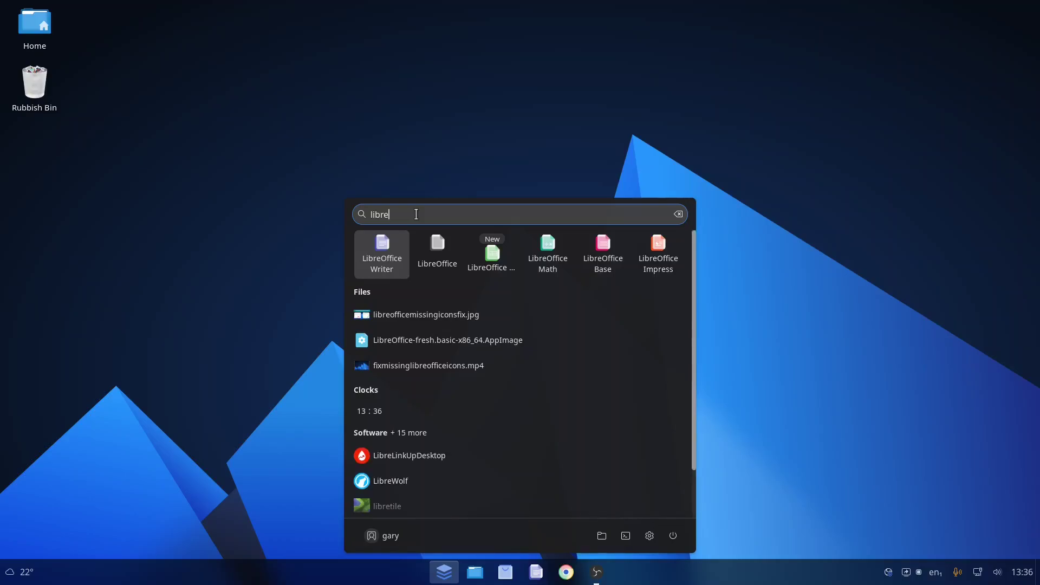
pyautogui.click(297, 264)
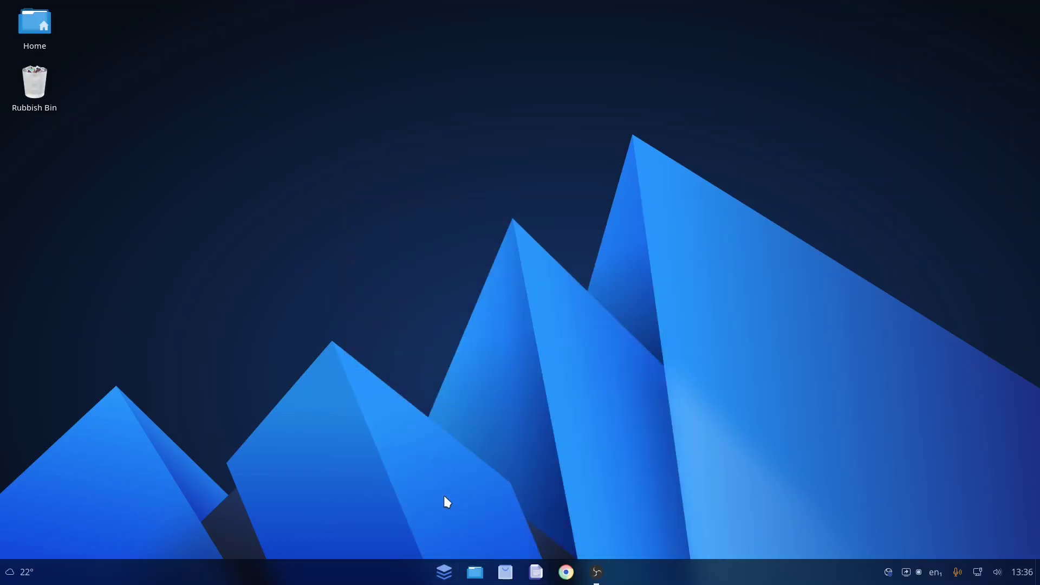
pyautogui.click(444, 571)
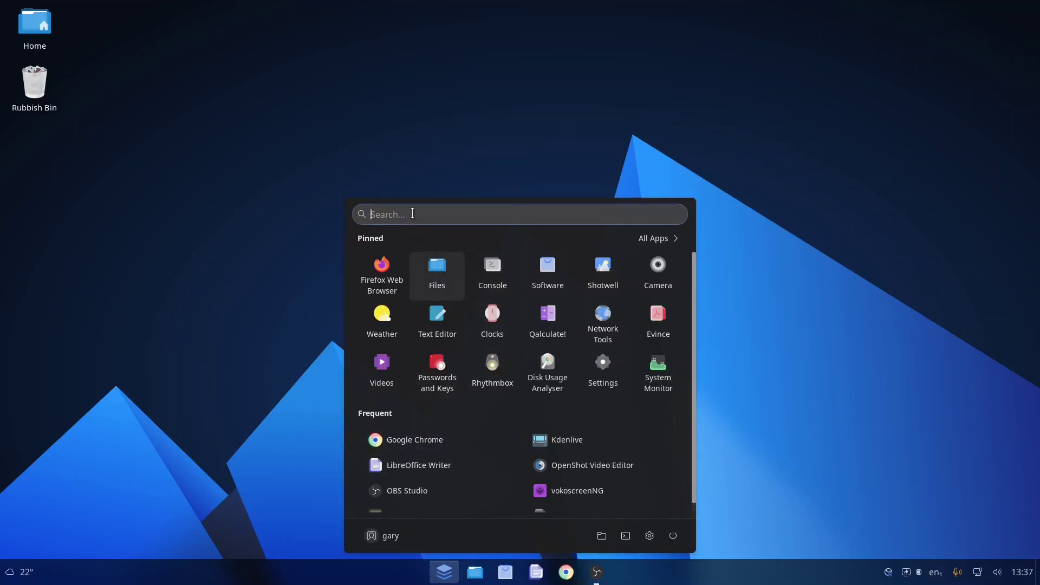
pyautogui.write('brave')
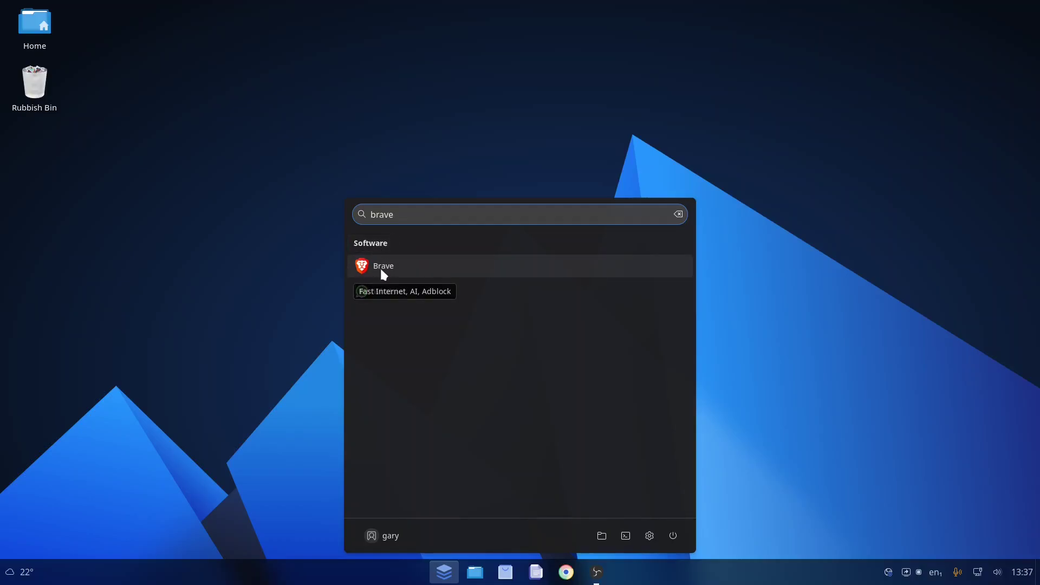
pyautogui.click(382, 267)
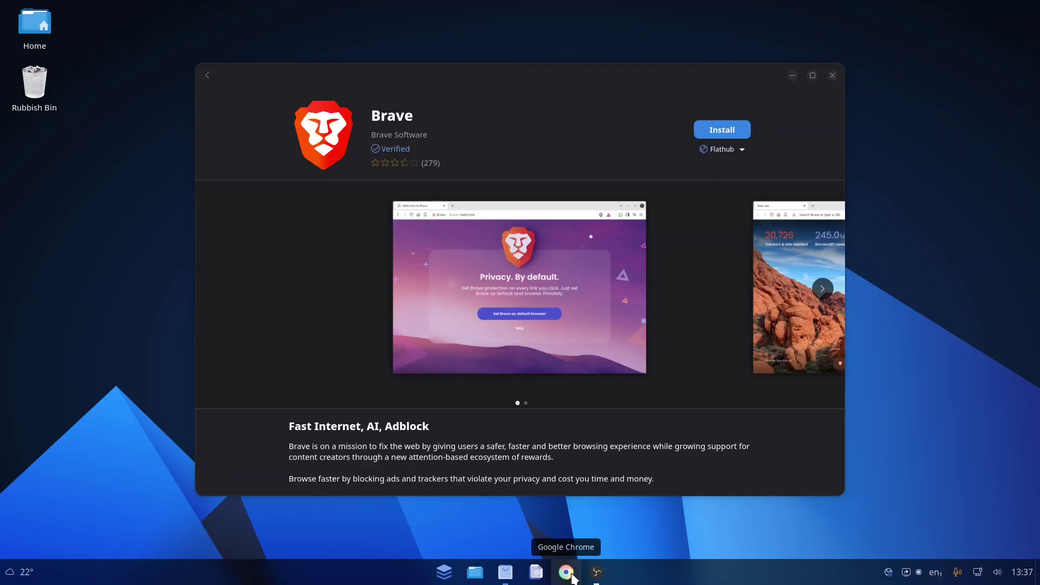
# - Close the software store and show the All Apps list in the launcher
pyautogui.hotkey('alt', 'Left')
pyautogui.click(833, 75)
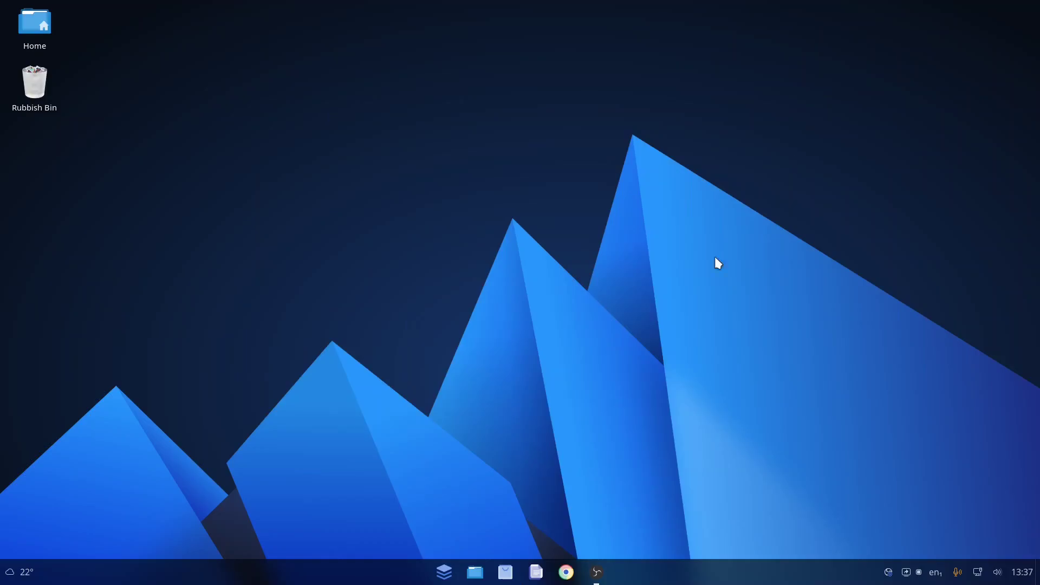
pyautogui.click(444, 572)
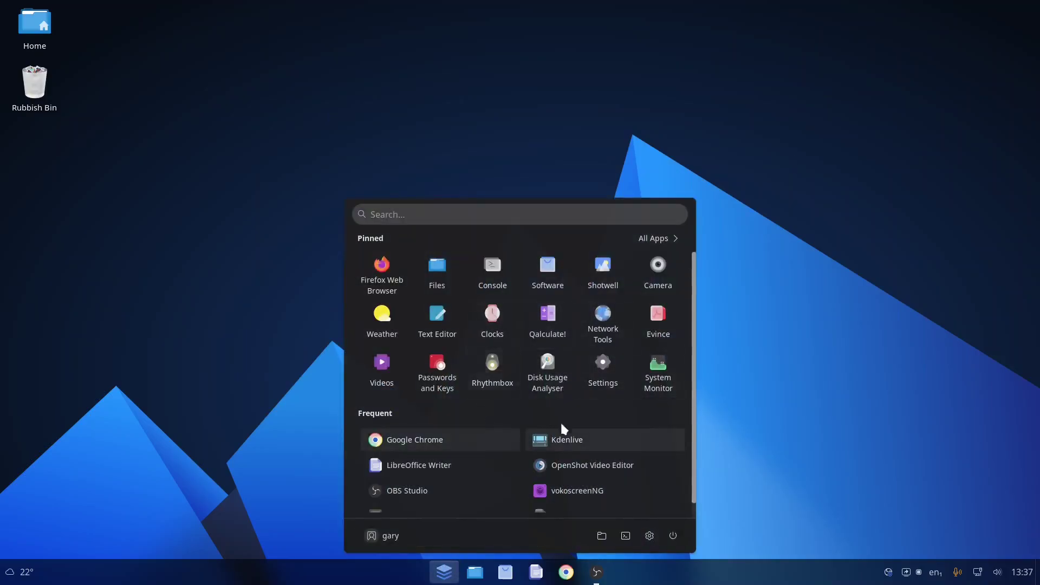
pyautogui.click(655, 238)
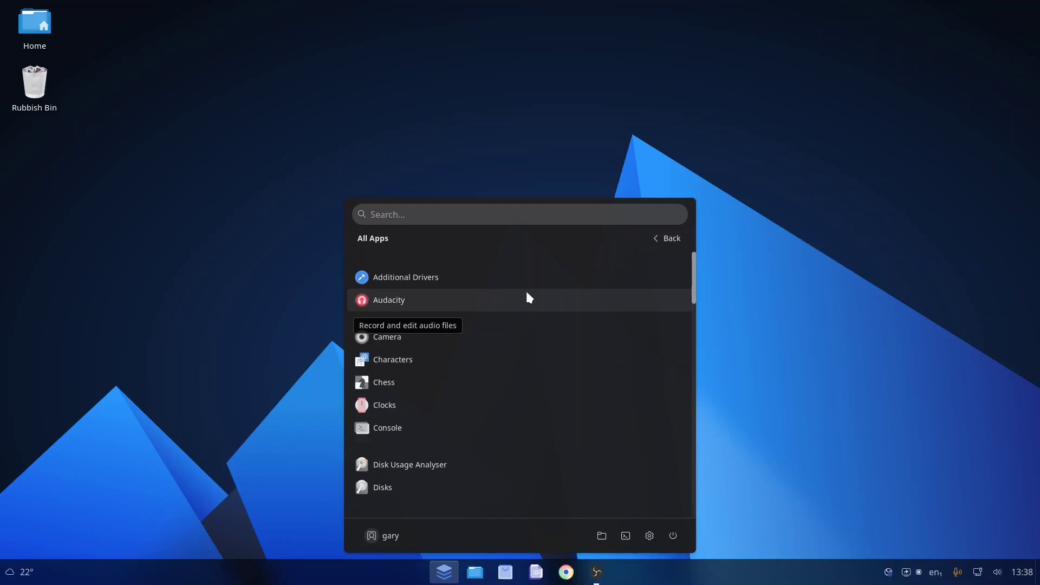
# - Scroll the All Apps list past LibreOffice, Settings and Software down to Videos and vokoscreenNG
pyautogui.scroll(-1, 431, 349)
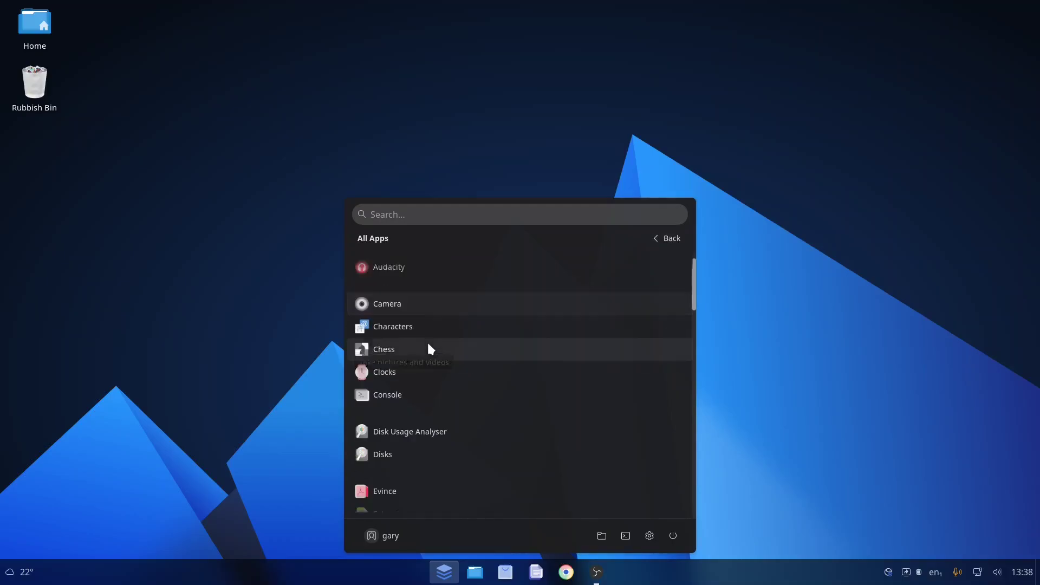
pyautogui.scroll(-1, 422, 380)
pyautogui.scroll(-2, 413, 409)
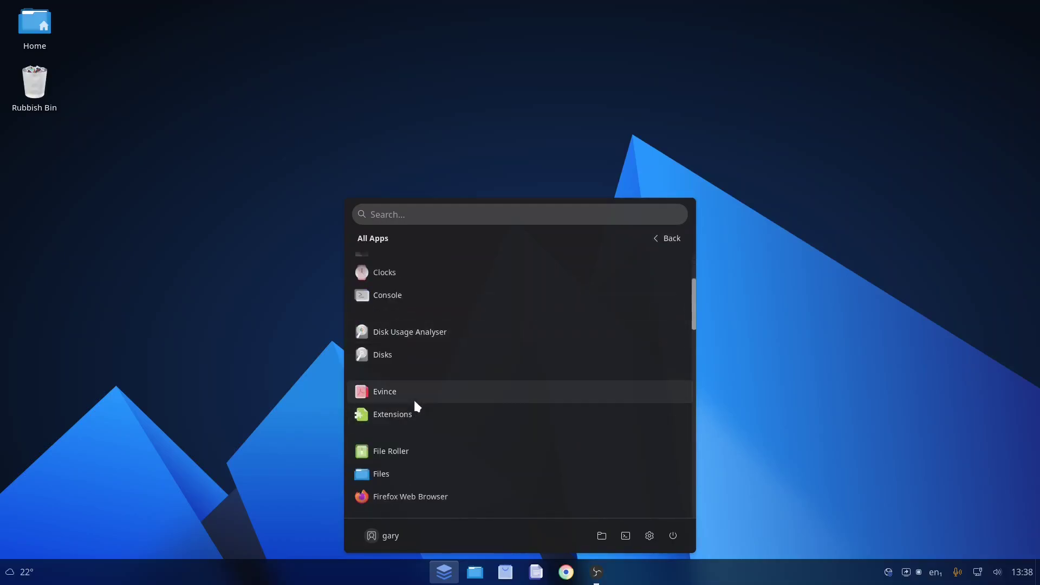
pyautogui.scroll(-1, 463, 390)
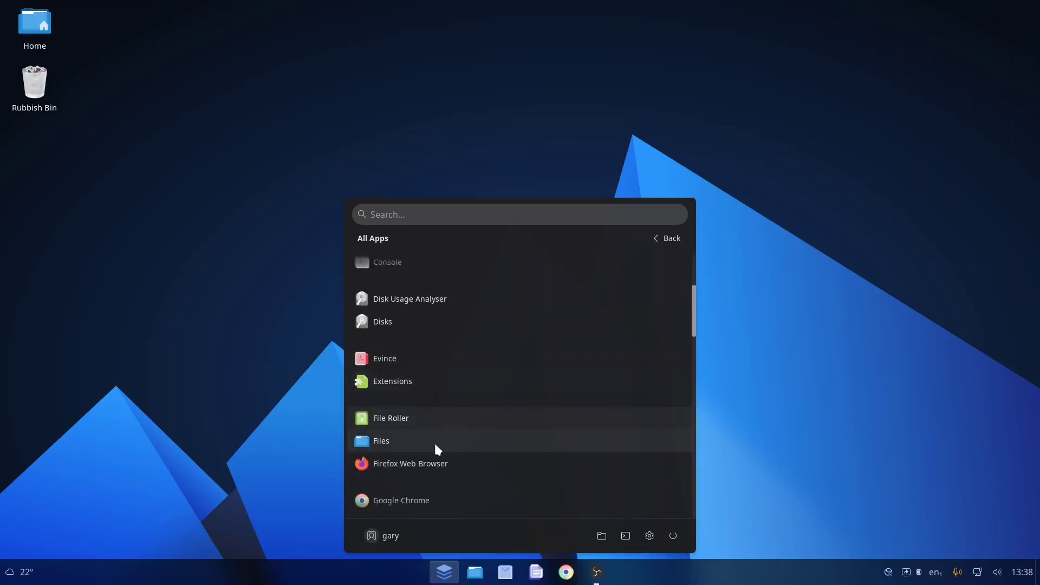
pyautogui.scroll(-2, 456, 458)
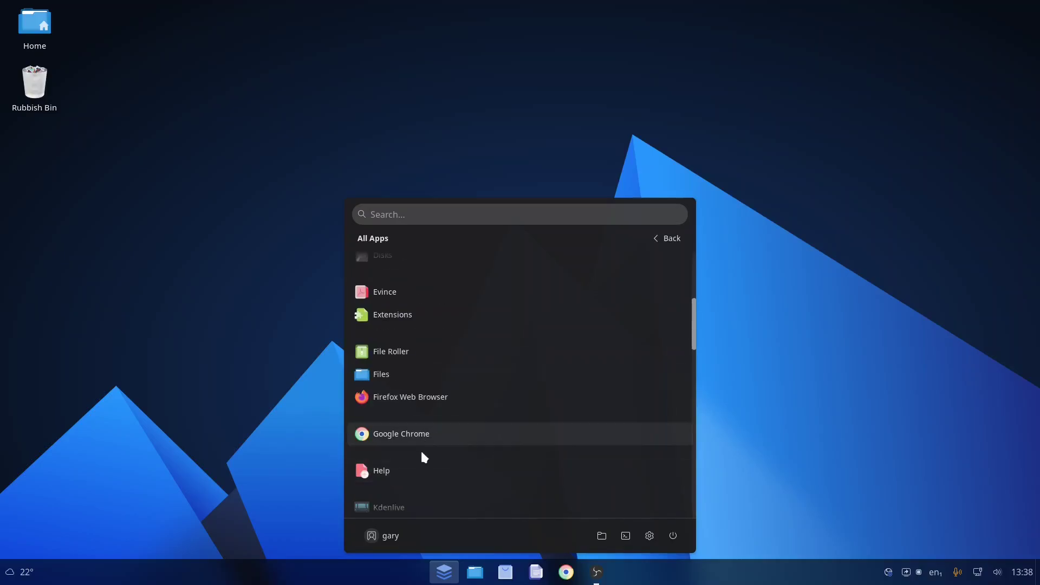
pyautogui.scroll(-2, 421, 450)
pyautogui.scroll(-2, 409, 435)
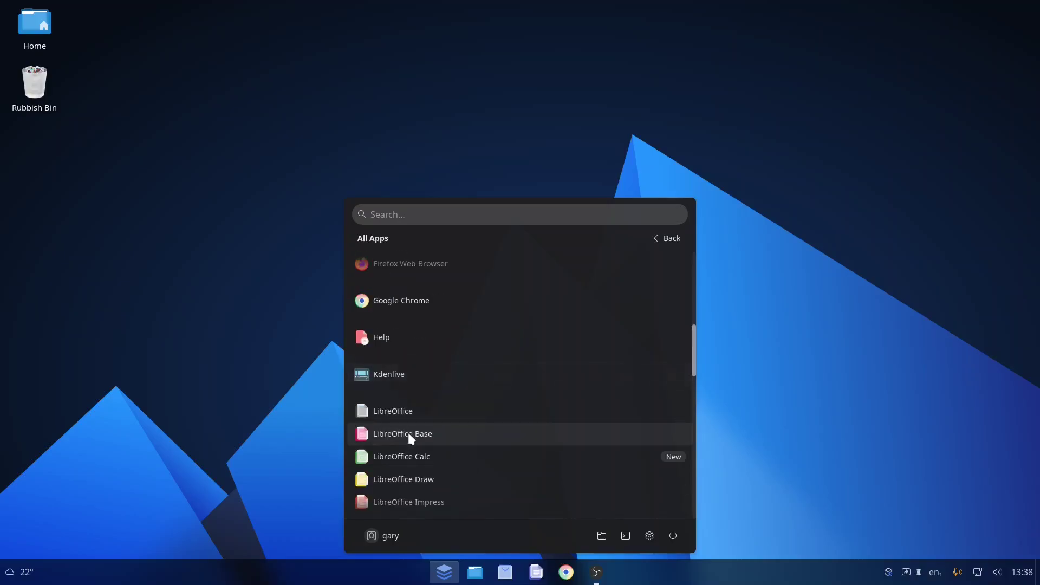
pyautogui.scroll(-3, 409, 416)
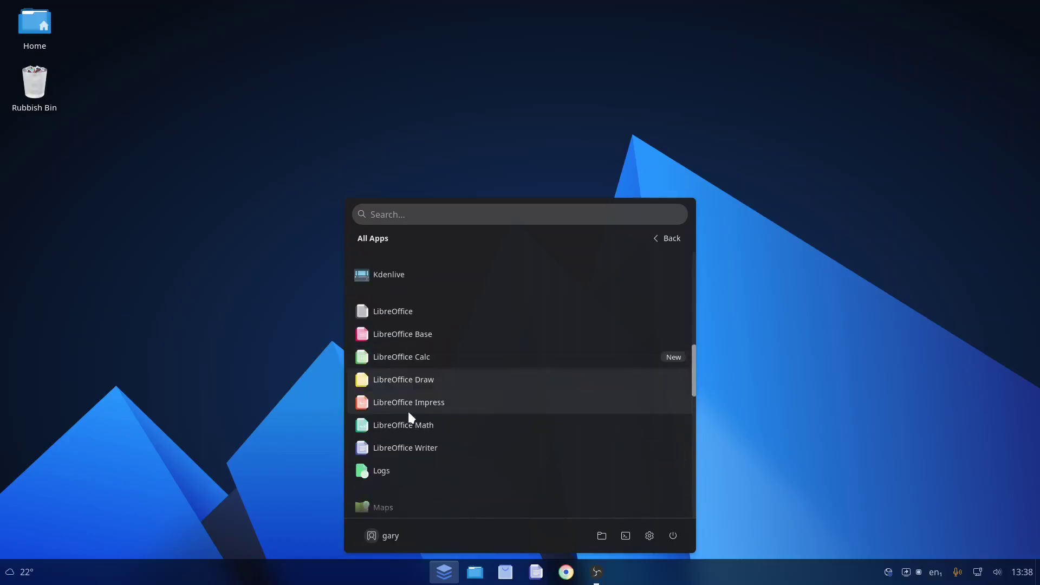
pyautogui.scroll(-2, 458, 390)
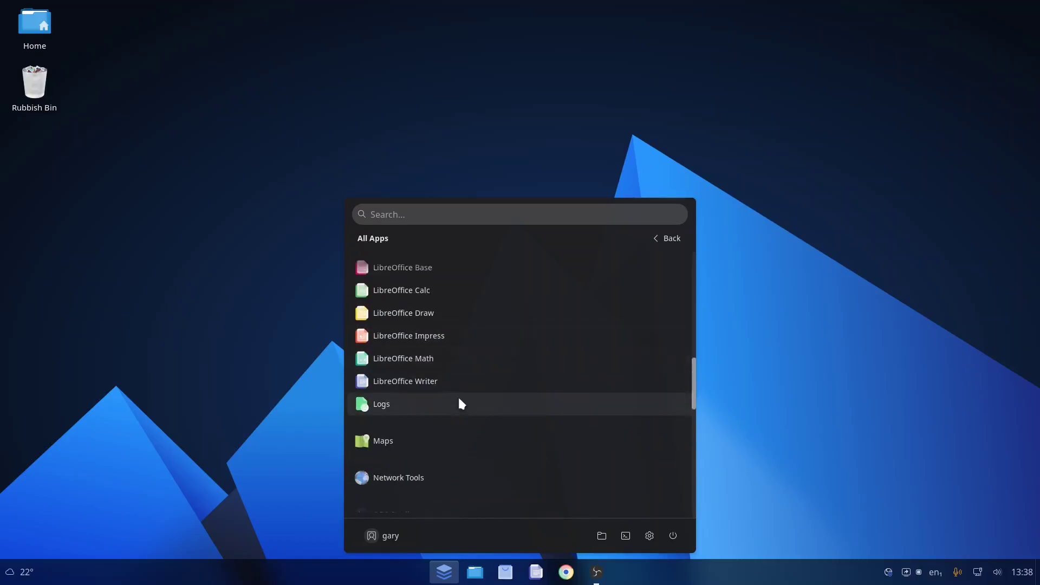
pyautogui.scroll(-2, 458, 396)
pyautogui.scroll(-2, 480, 401)
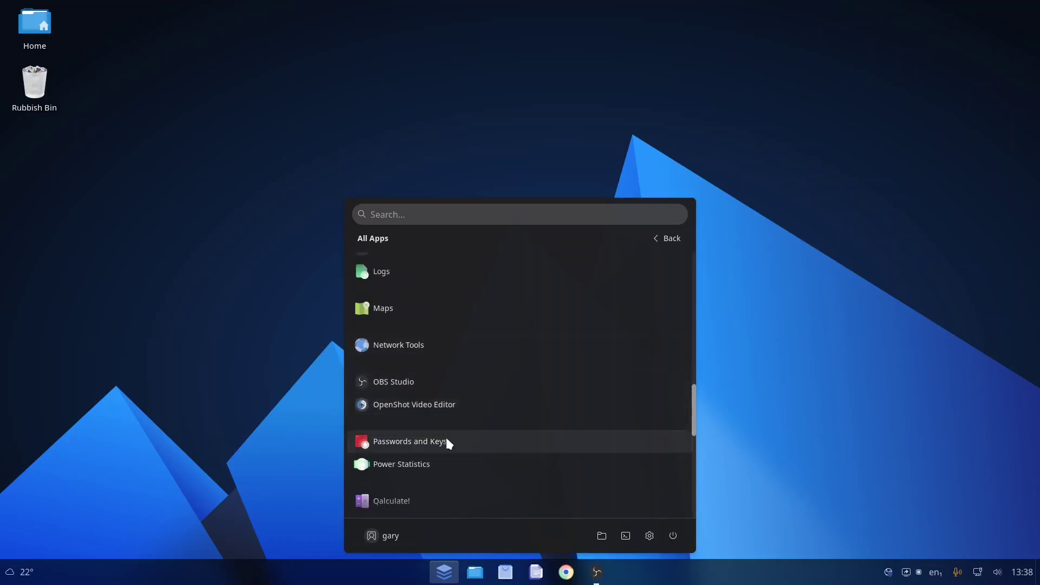
pyautogui.scroll(-2, 445, 437)
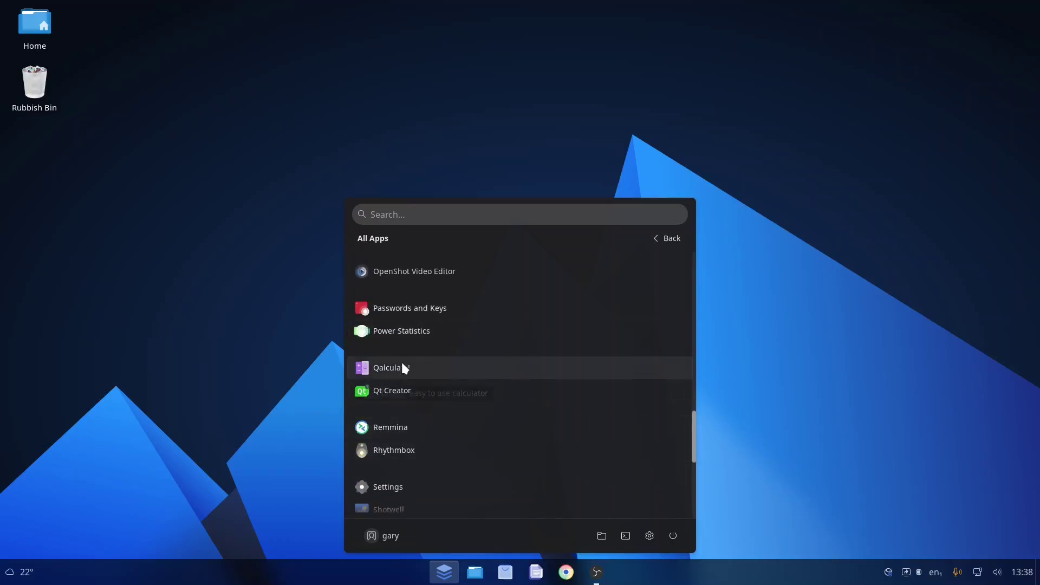
pyautogui.scroll(-1, 428, 381)
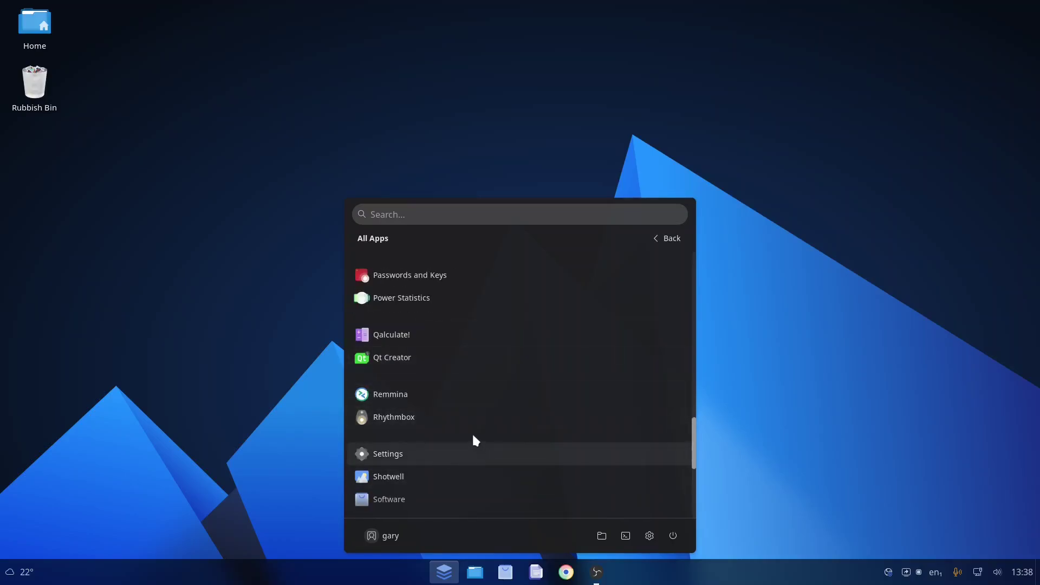
pyautogui.scroll(-2, 461, 423)
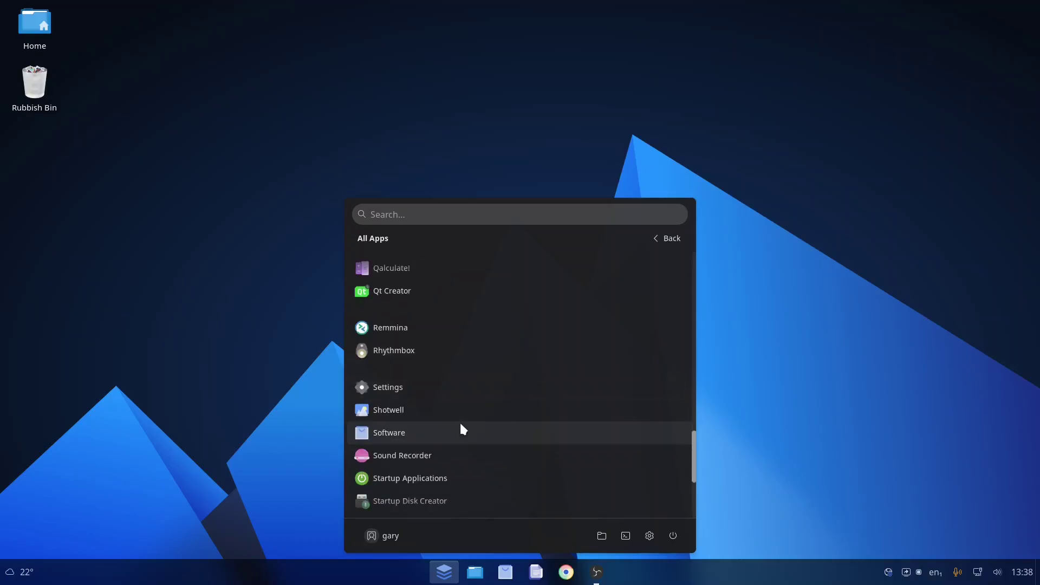
pyautogui.scroll(-5, 461, 415)
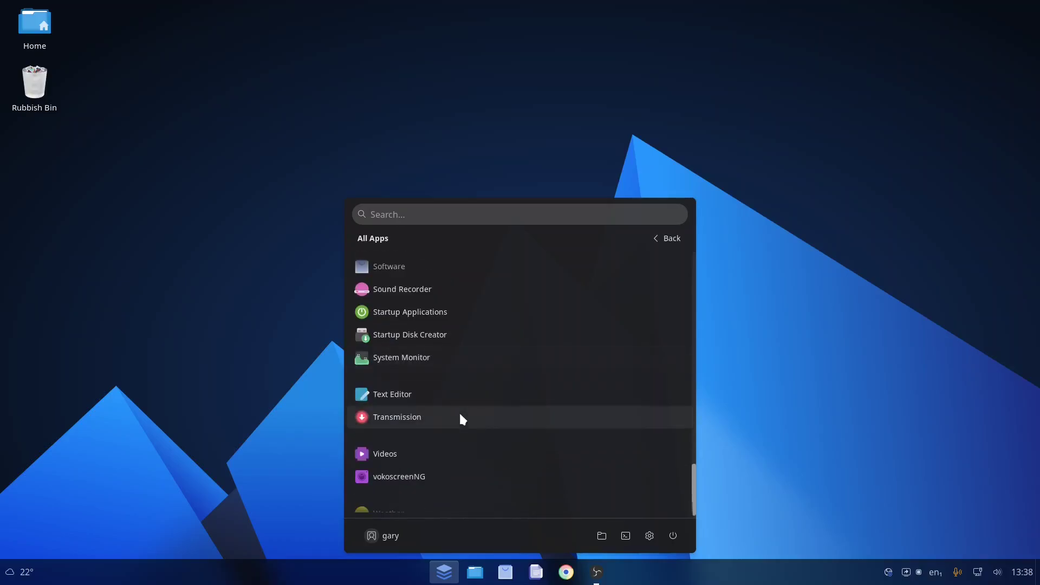
# - Search 'steam' in the launcher and open Steam's page in GNOME Software
pyautogui.click(416, 215)
pyautogui.write('steam')
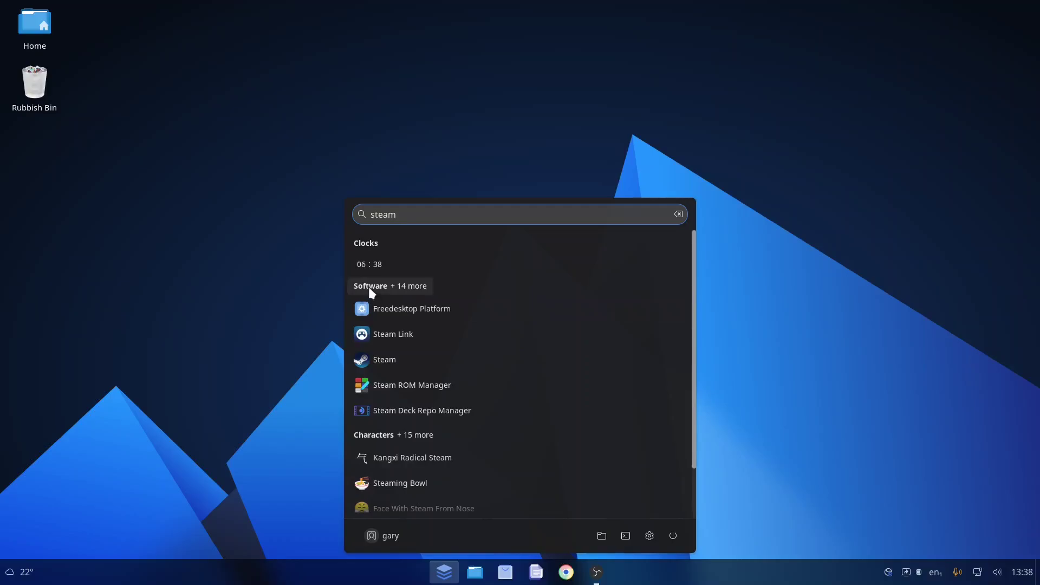
pyautogui.click(383, 361)
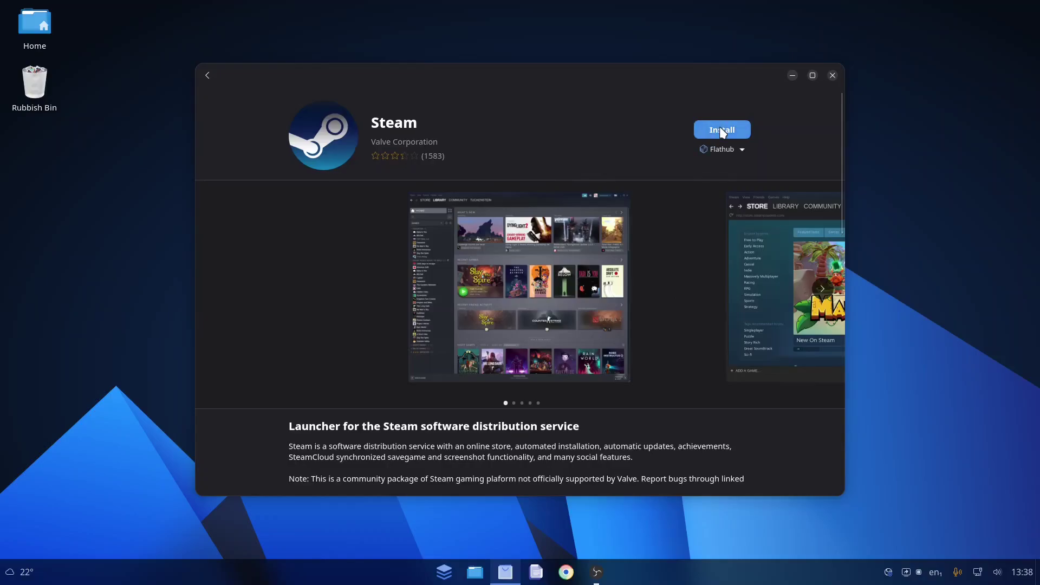
# - Check Steam's Flathub and AnduinOS DEB sources, then close the store without installing
pyautogui.click(740, 149)
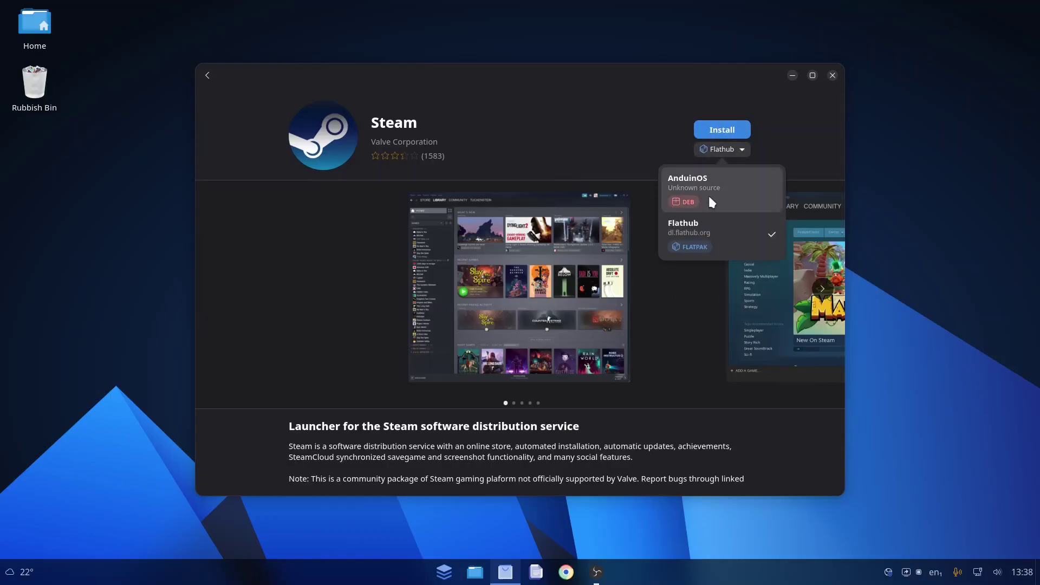
pyautogui.click(625, 125)
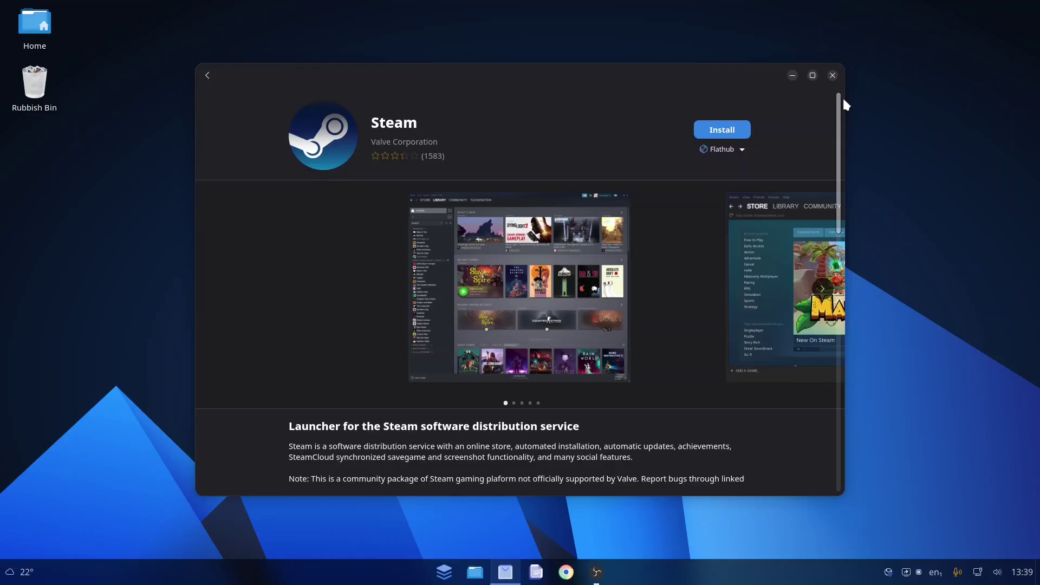
pyautogui.click(833, 75)
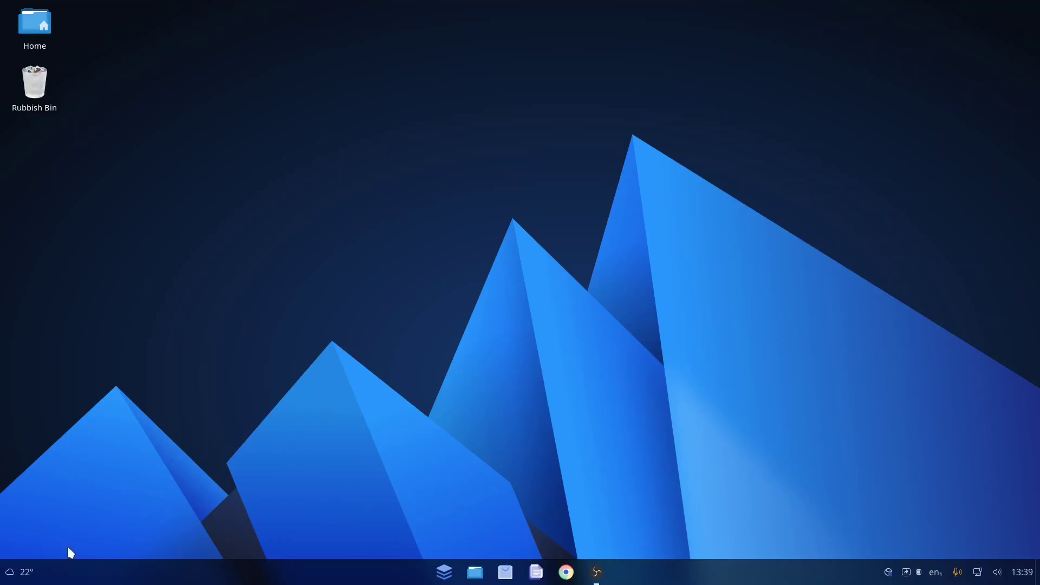
# - Open the London weather forecast and look through its settings window before closing it
pyautogui.click(22, 573)
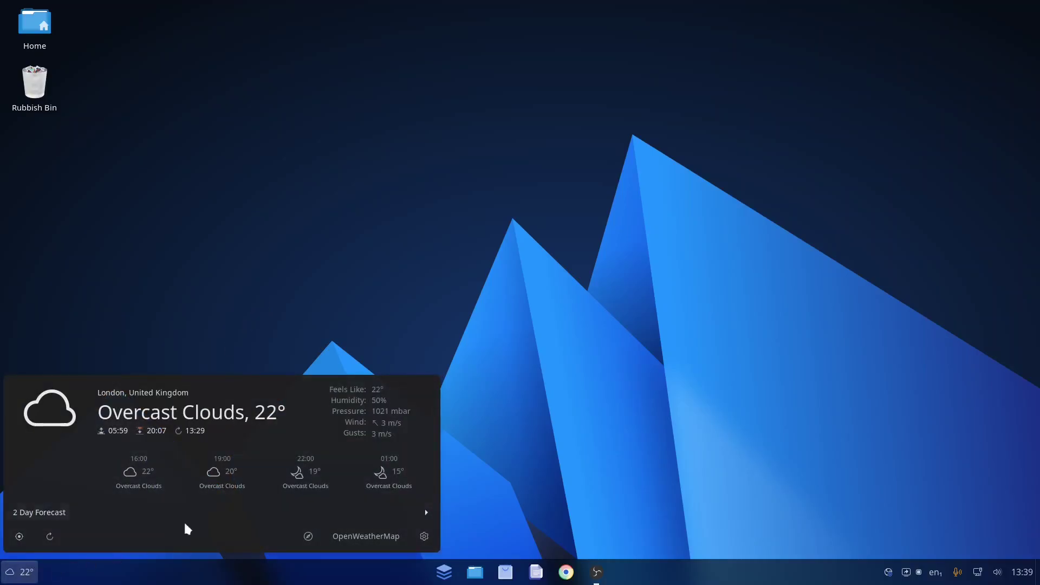
pyautogui.click(425, 536)
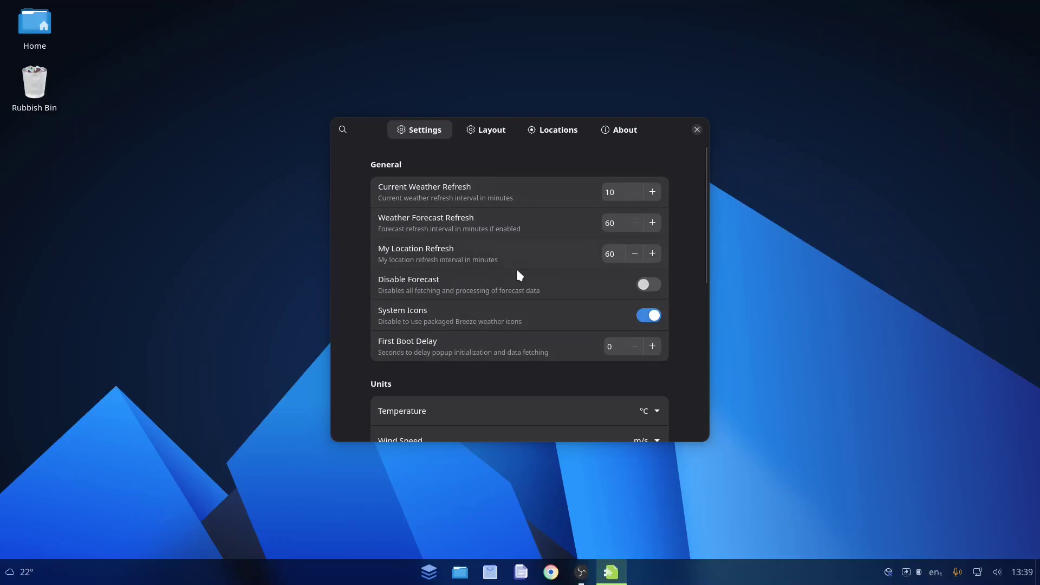
pyautogui.scroll(-2, 518, 268)
pyautogui.click(697, 130)
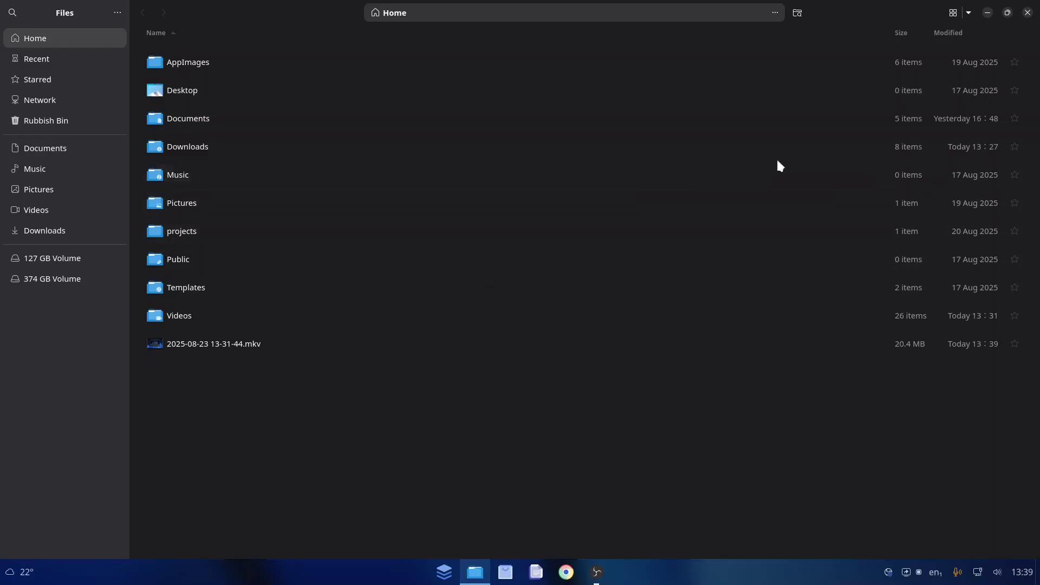
# - Close the Home folder window, then open GNOME Software and quit it with Ctrl+Q
pyautogui.click(1027, 12)
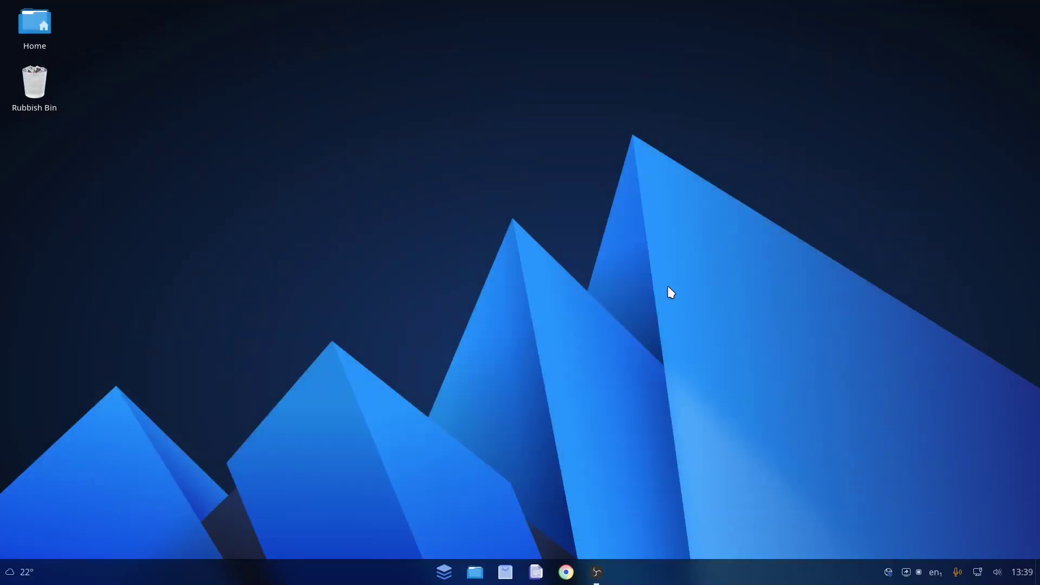
pyautogui.click(504, 575)
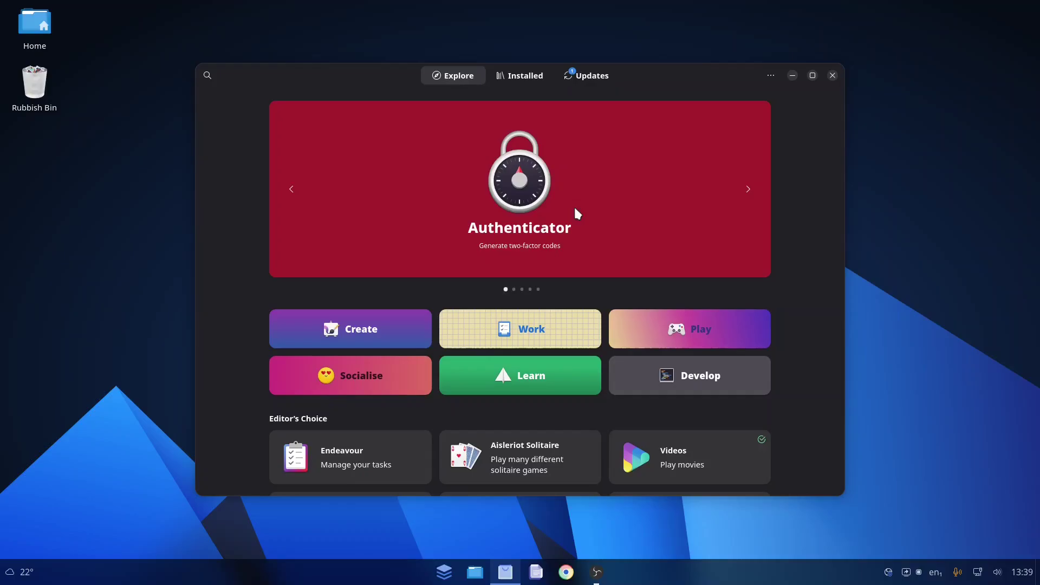
pyautogui.hotkey('ctrl', 'q')
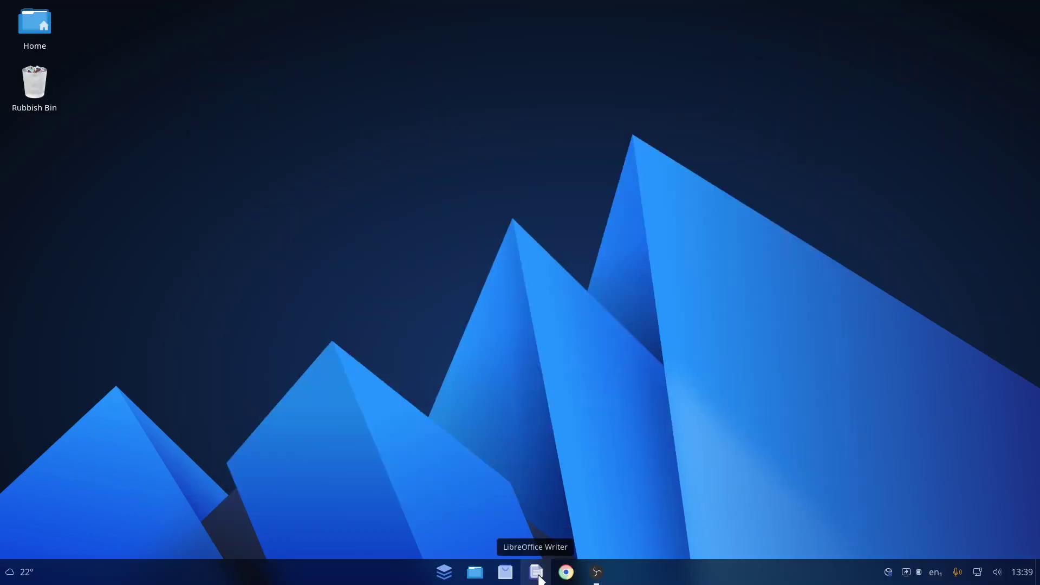
pyautogui.moveTo(610, 573)
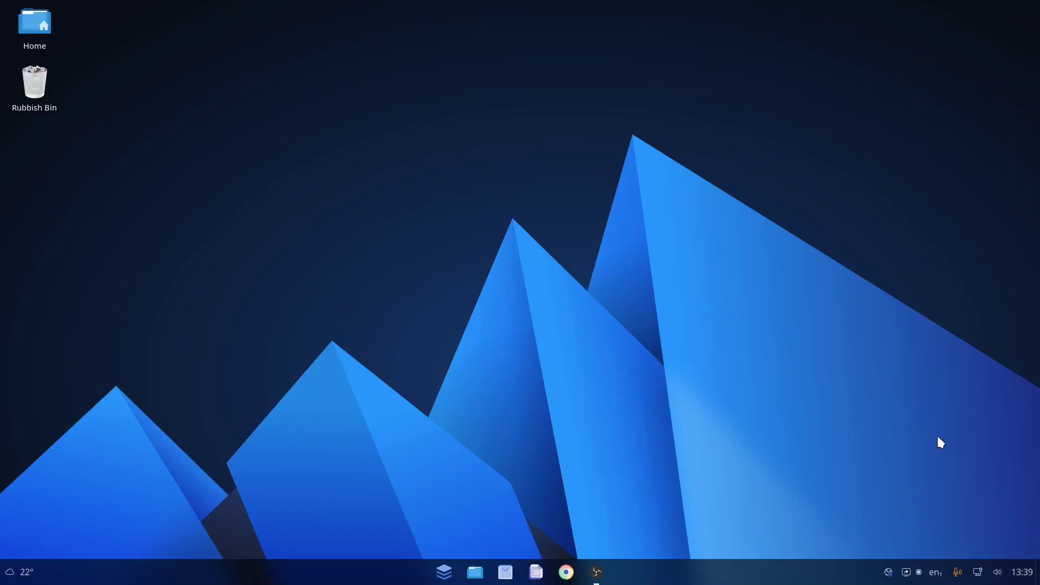
# - Open quick settings, expand and collapse the Wi-Fi network list, then bring up the app launcher
pyautogui.click(980, 575)
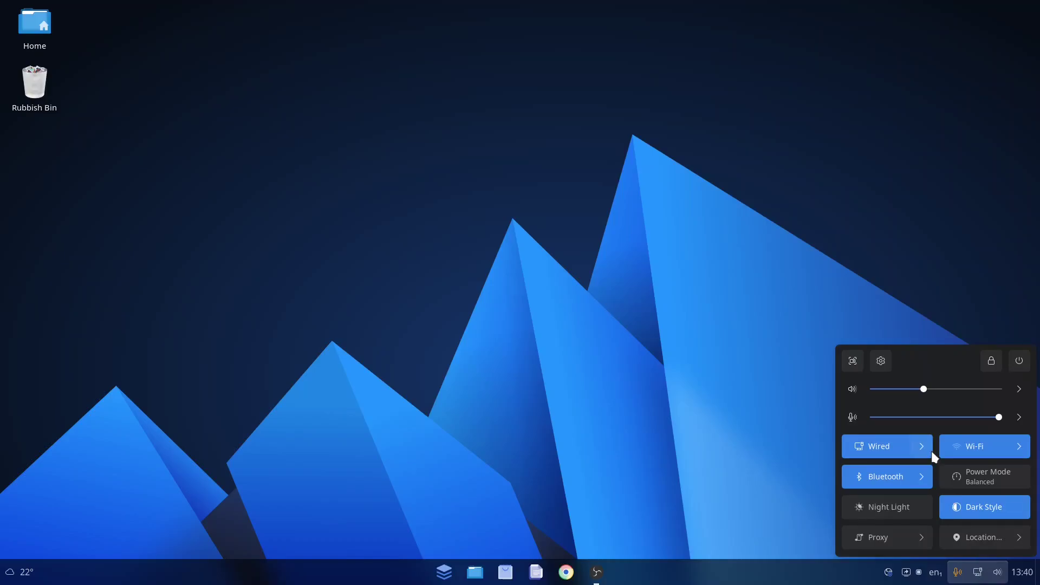
pyautogui.click(1024, 444)
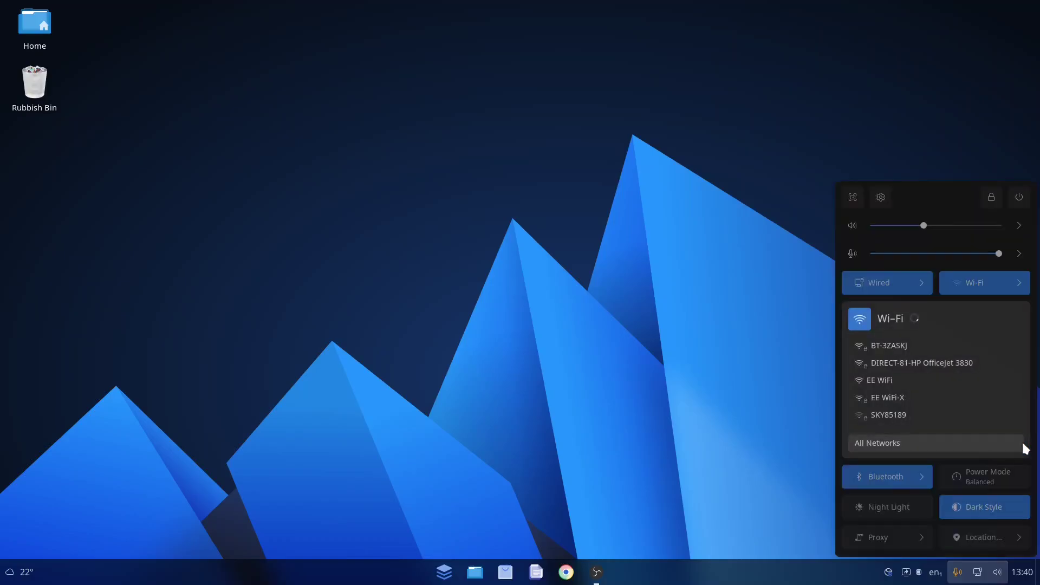
pyautogui.click(765, 348)
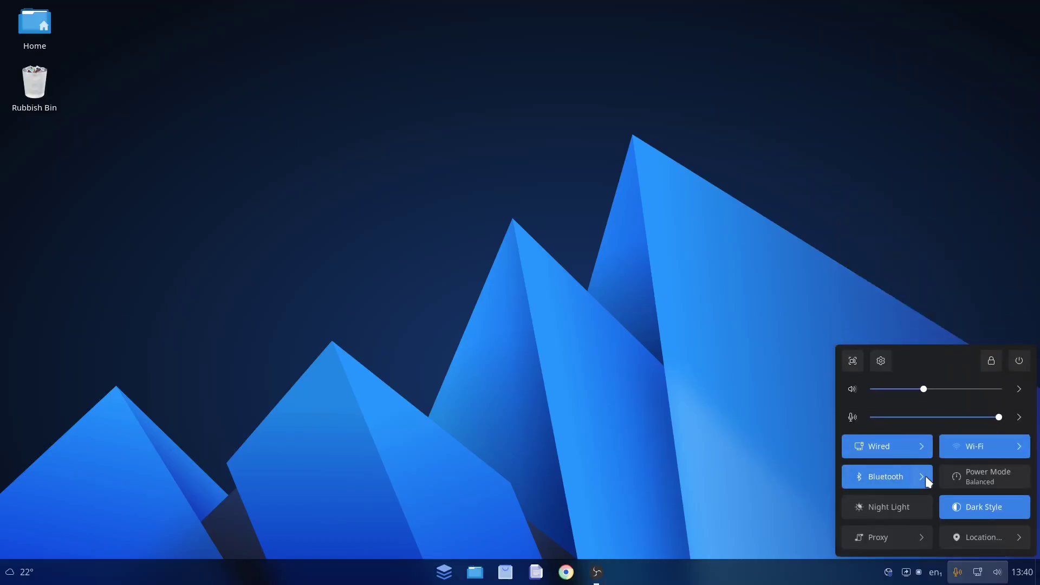
pyautogui.click(713, 453)
pyautogui.click(445, 573)
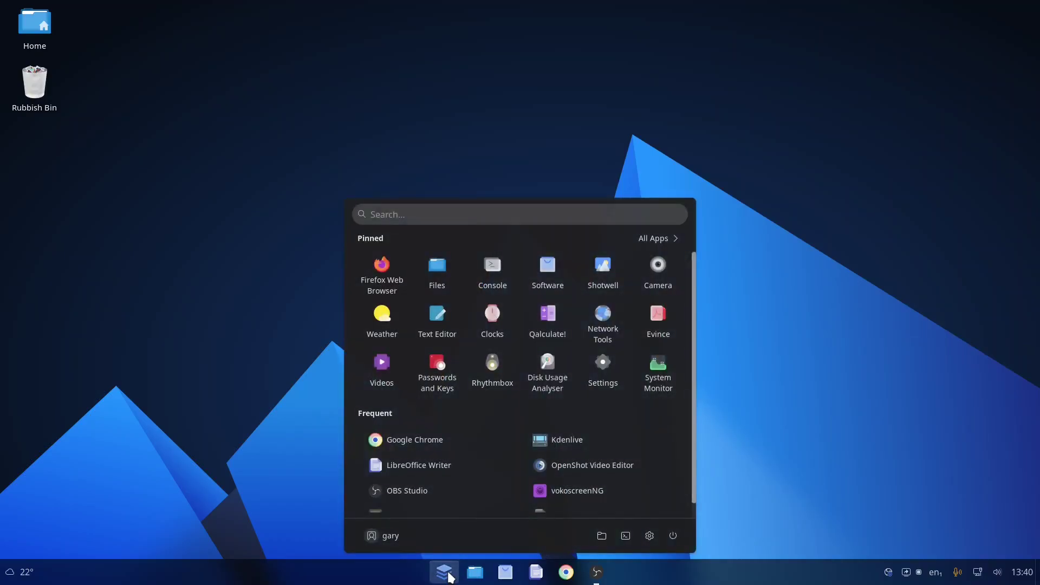
# - Search 'printer' to open Settings on Printers, browse Display, Sound and Power, then close Settings
pyautogui.write('printer')
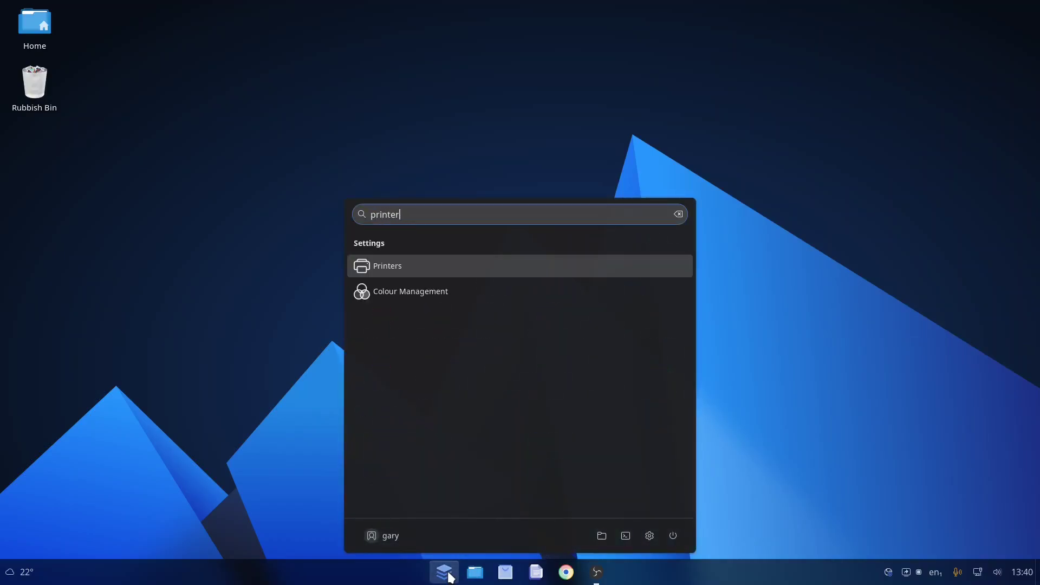
pyautogui.click(392, 266)
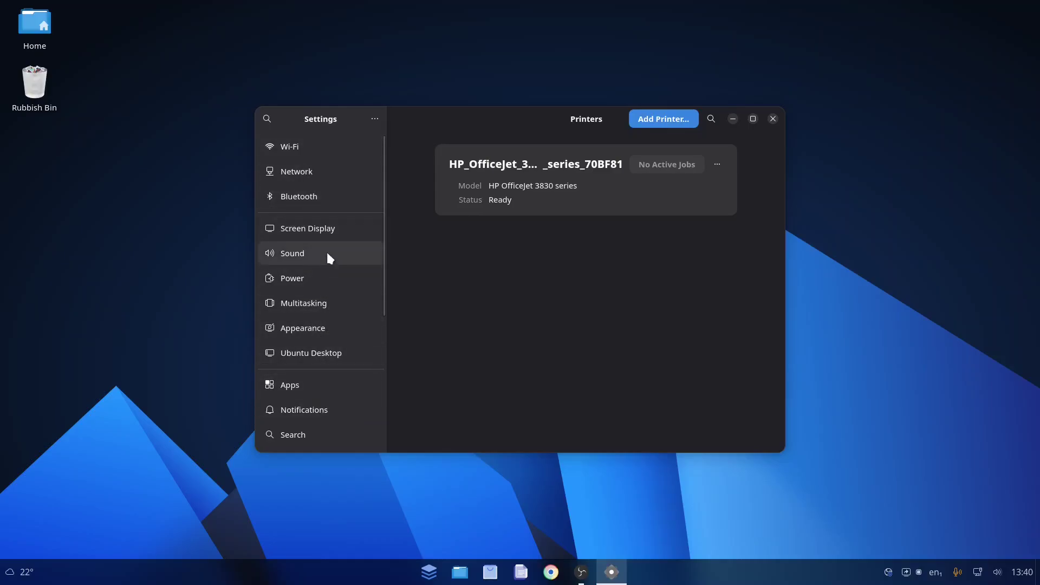
pyautogui.click(325, 231)
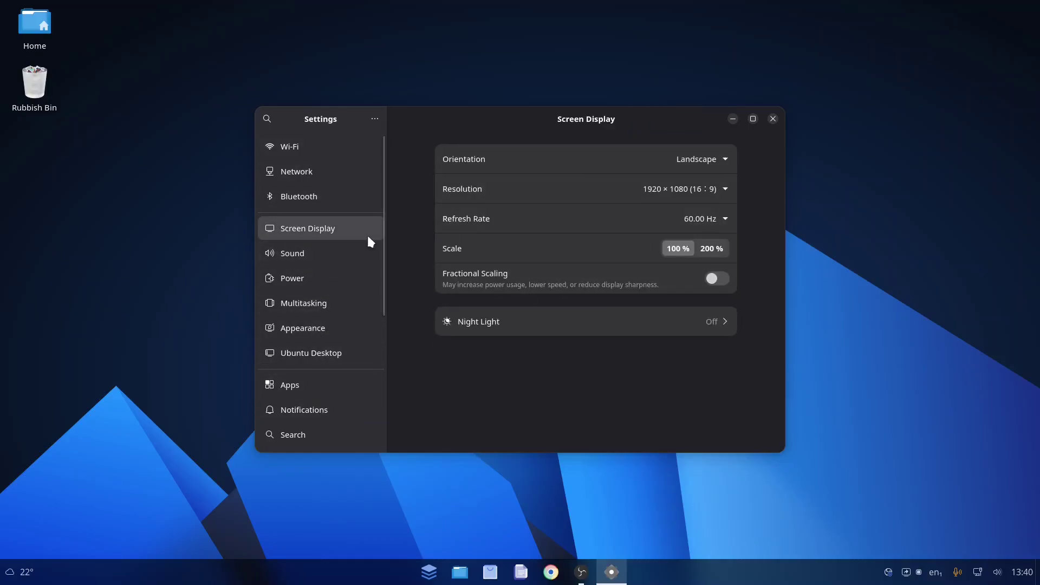
pyautogui.click(320, 251)
pyautogui.click(332, 277)
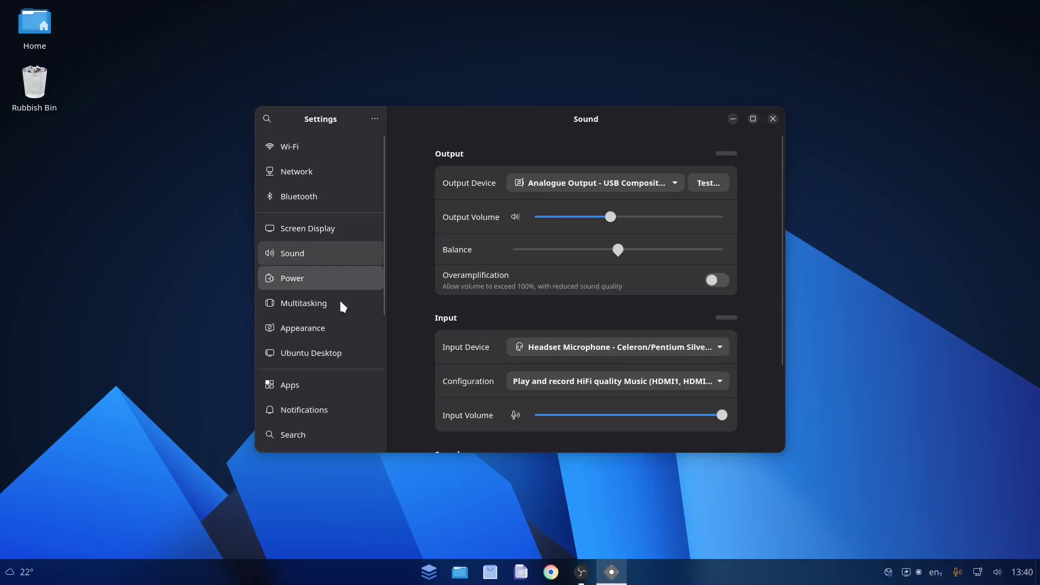
pyautogui.scroll(-3, 327, 346)
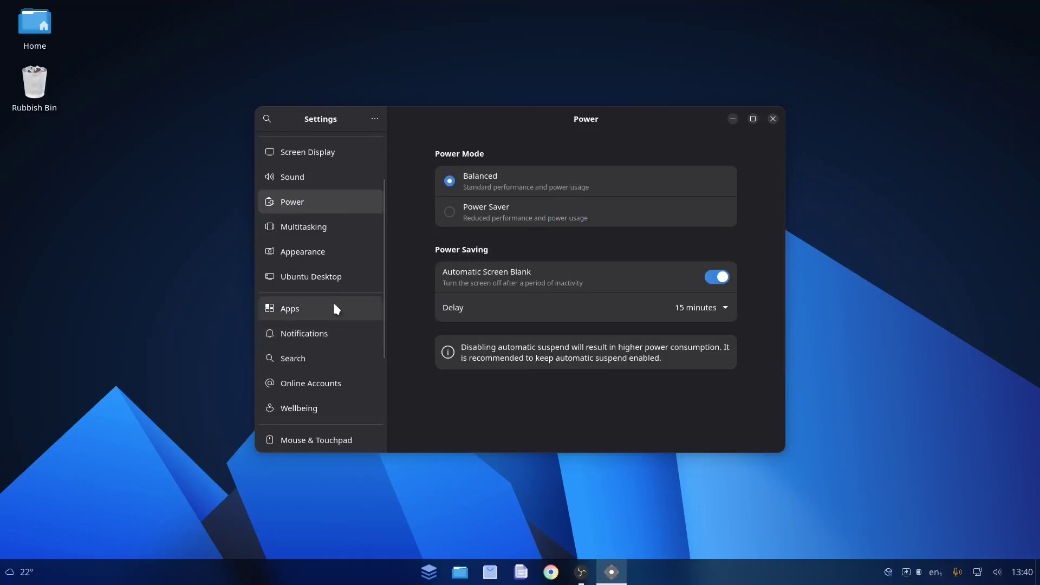
pyautogui.click(773, 118)
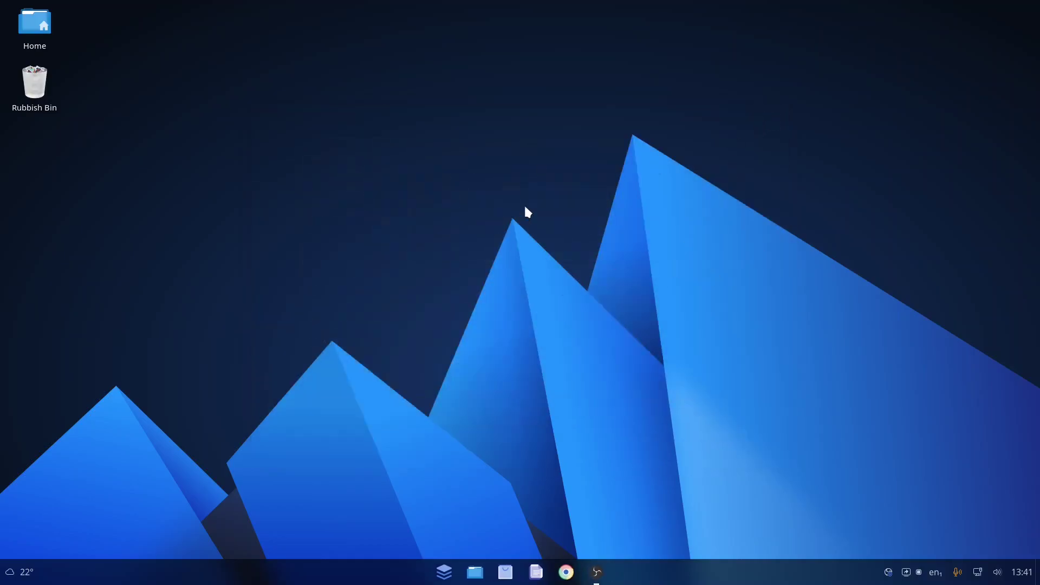
# - From the desktop's Change Background option, try the dark then the light mountain wallpaper
pyautogui.rightClick(479, 194)
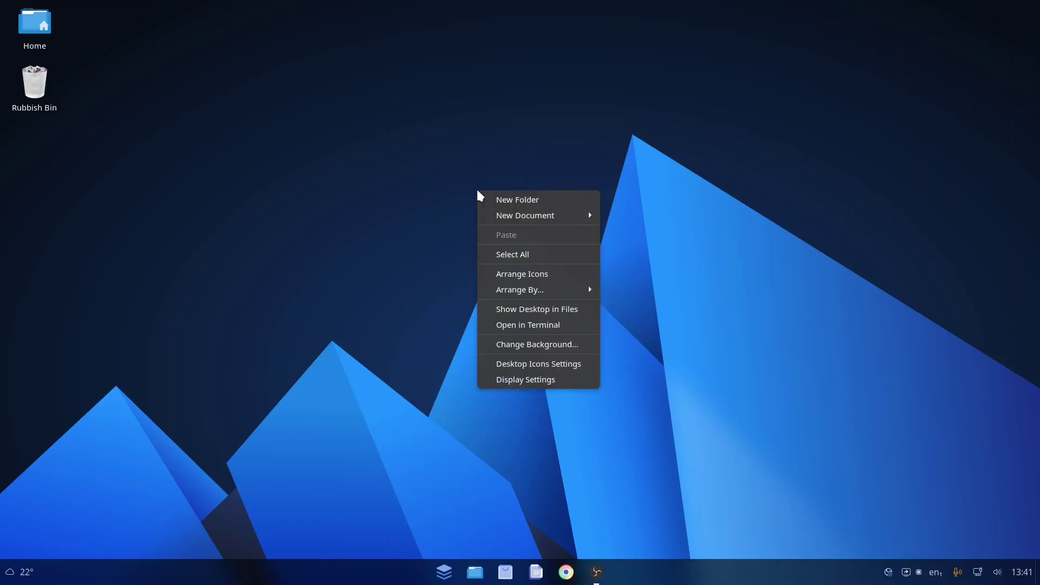
pyautogui.click(533, 346)
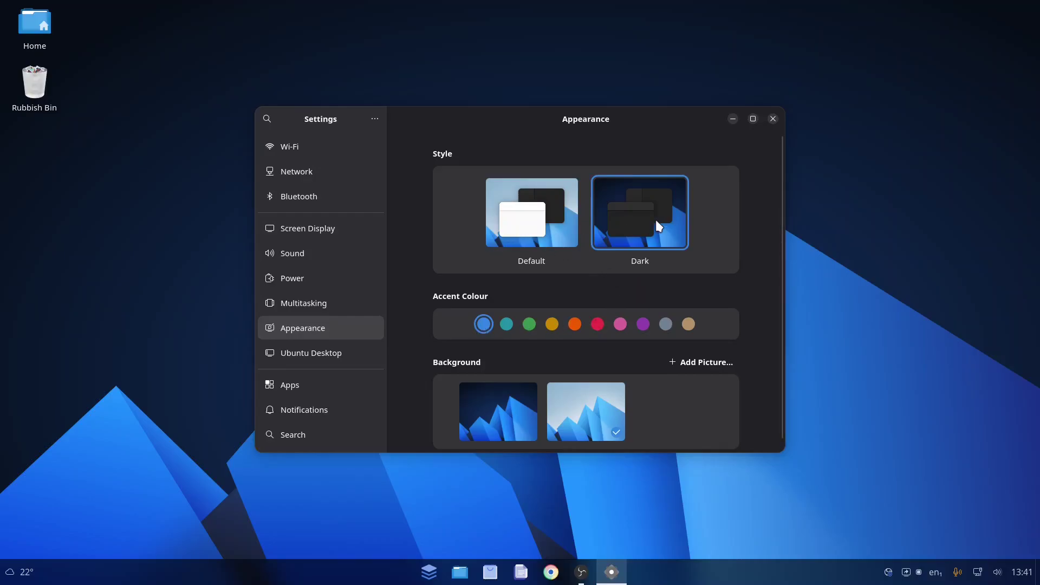
pyautogui.scroll(-1, 559, 327)
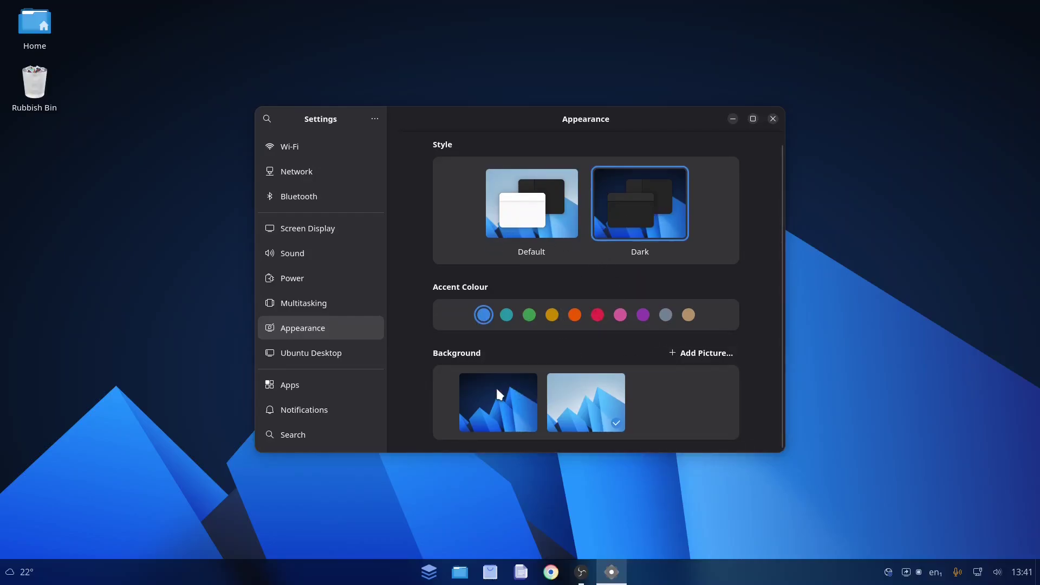
pyautogui.click(488, 401)
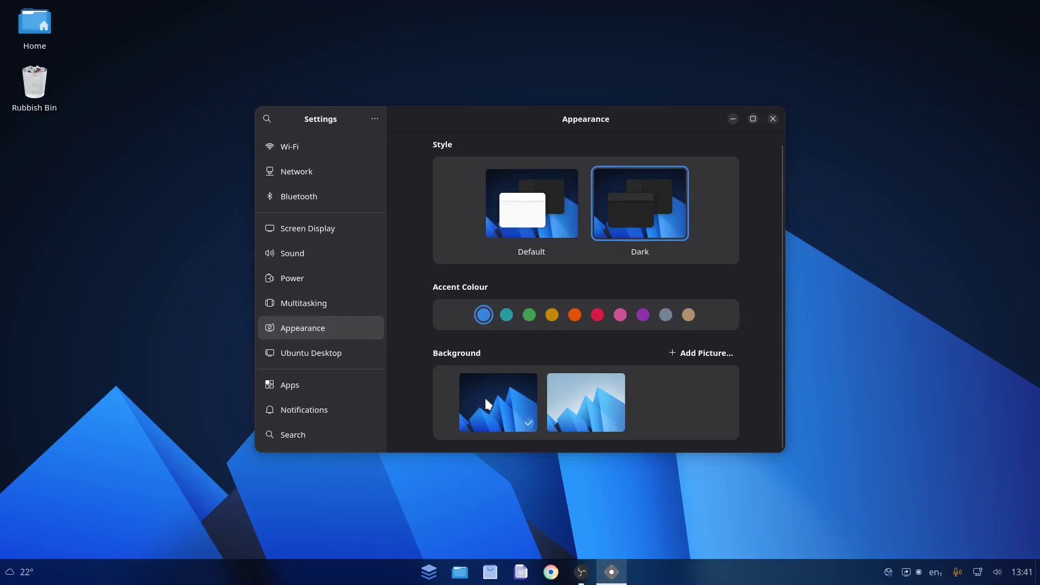
pyautogui.click(598, 405)
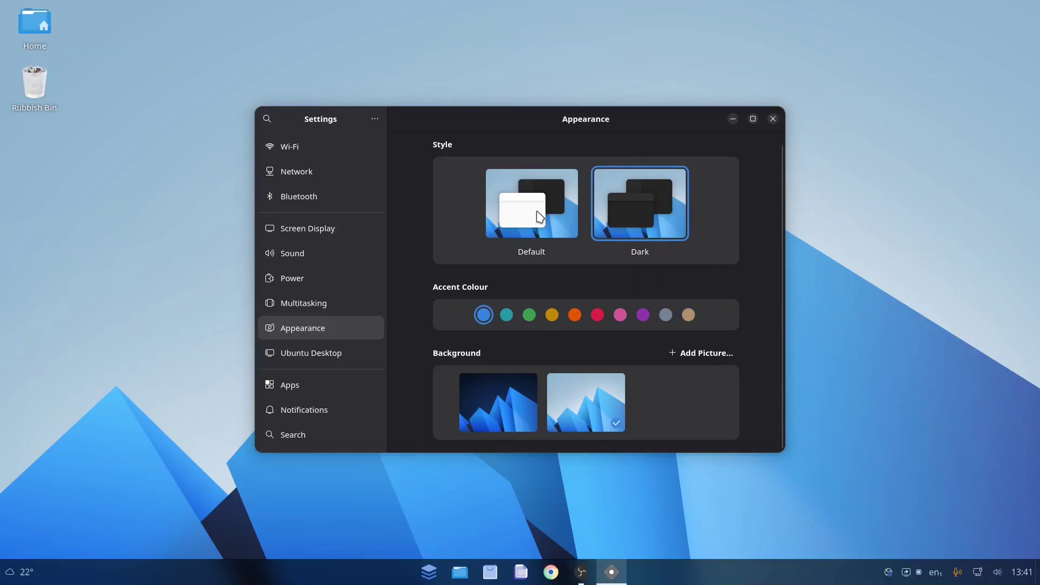
# - Switch the desktop to the light style, then open and close the application launcher
pyautogui.click(539, 217)
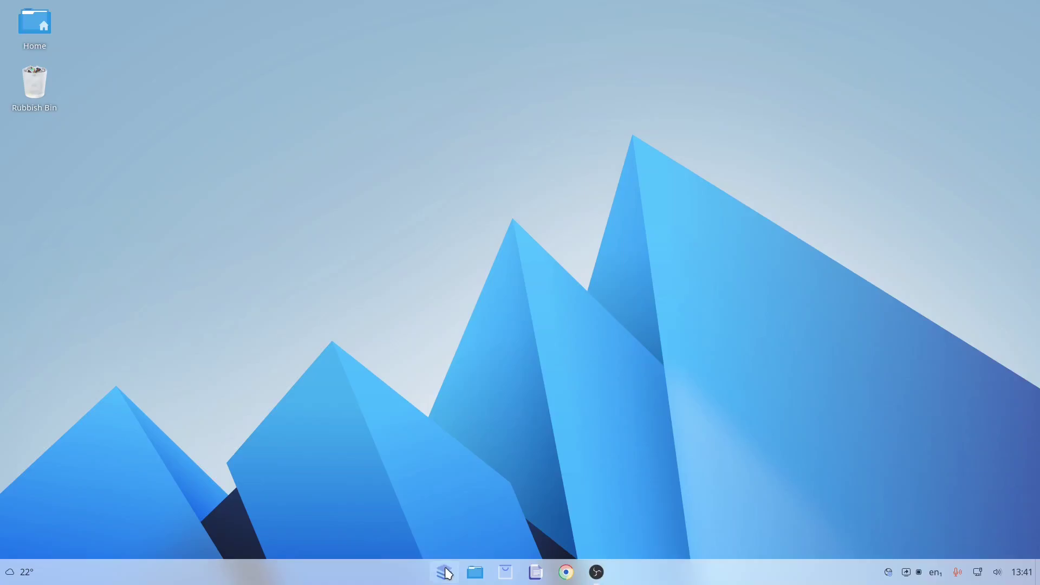
pyautogui.click(445, 572)
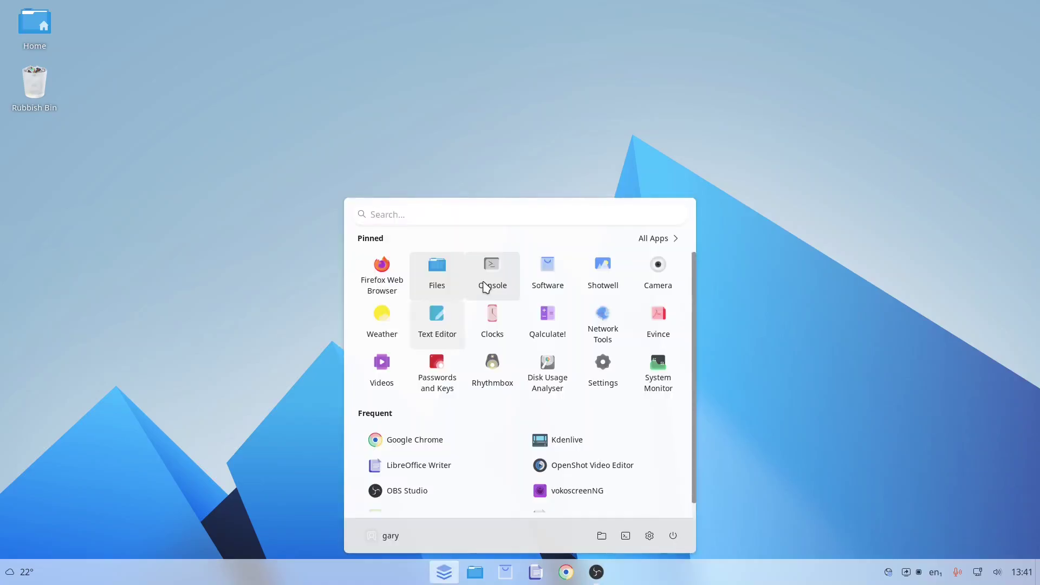
pyautogui.click(768, 309)
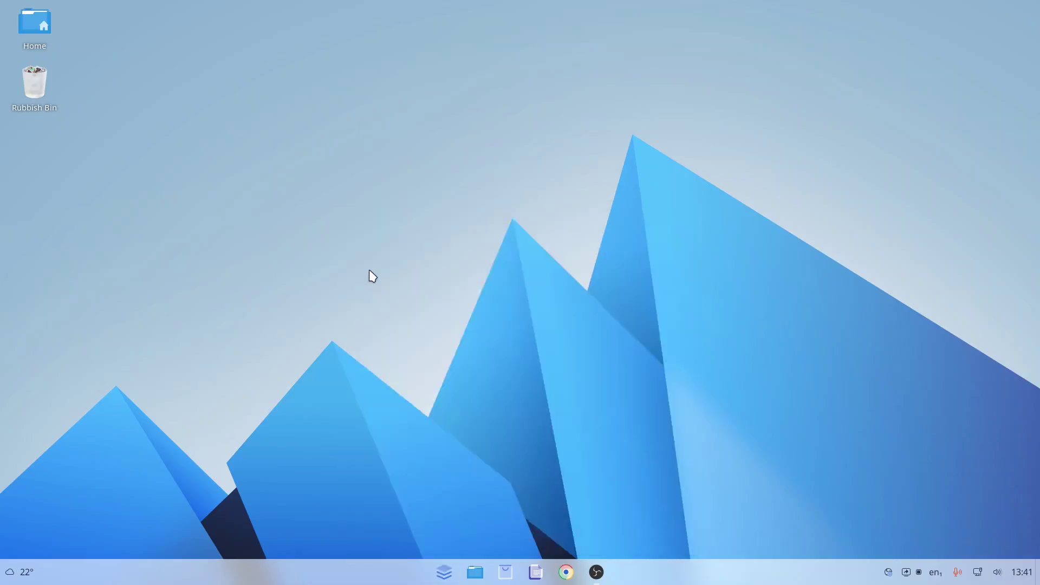
# - Set loch3.jpeg from Pictures > edluwallpapers as the desktop background, then minimise Files
pyautogui.doubleClick(38, 25)
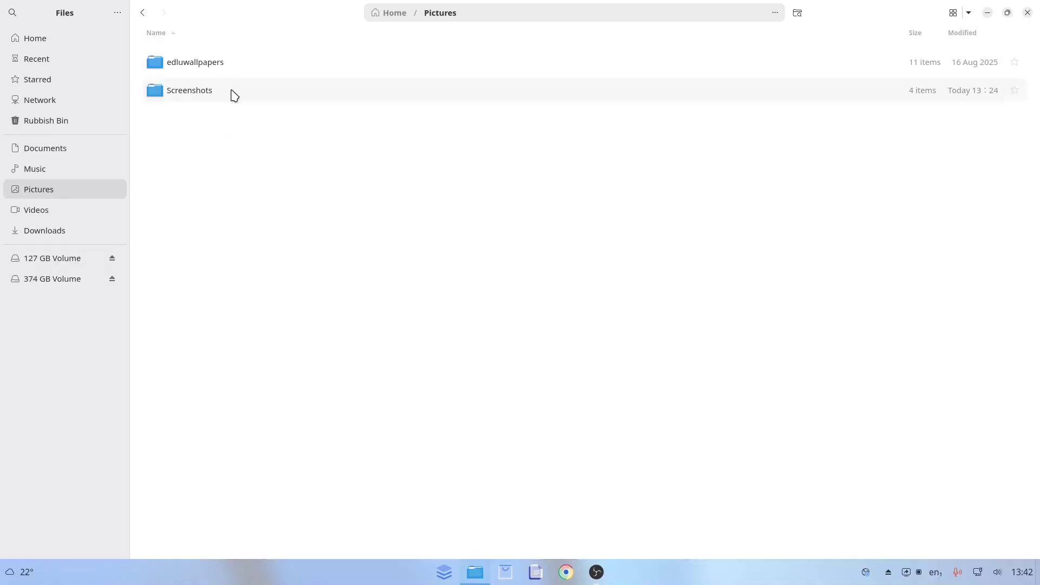
pyautogui.doubleClick(223, 67)
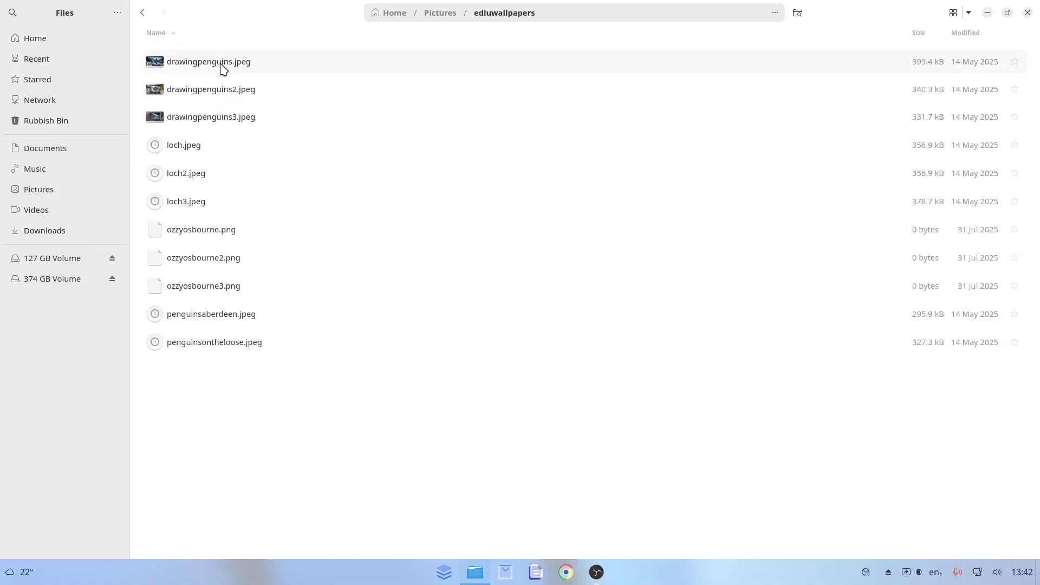
pyautogui.rightClick(191, 209)
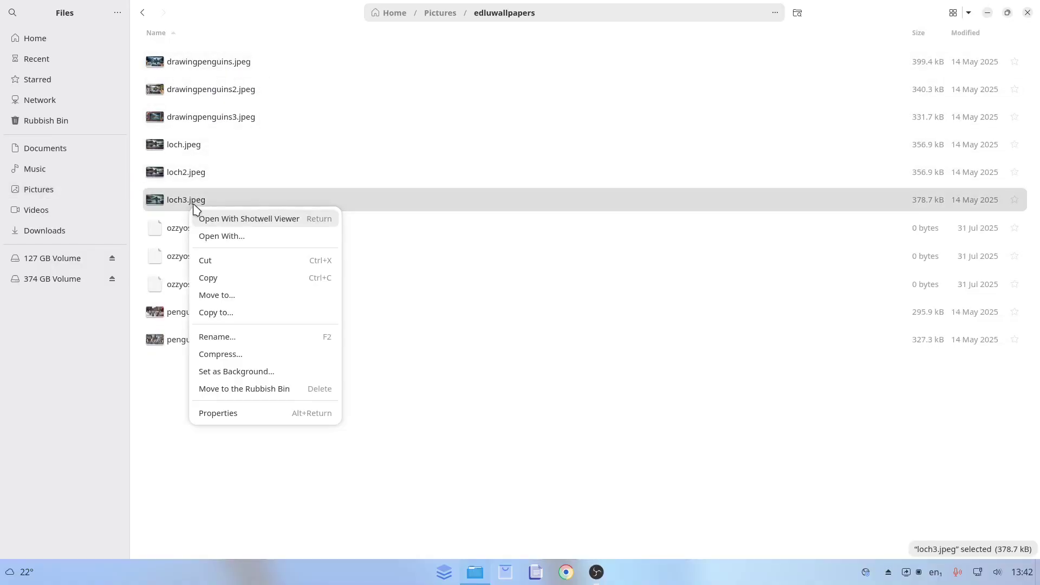
pyautogui.click(271, 378)
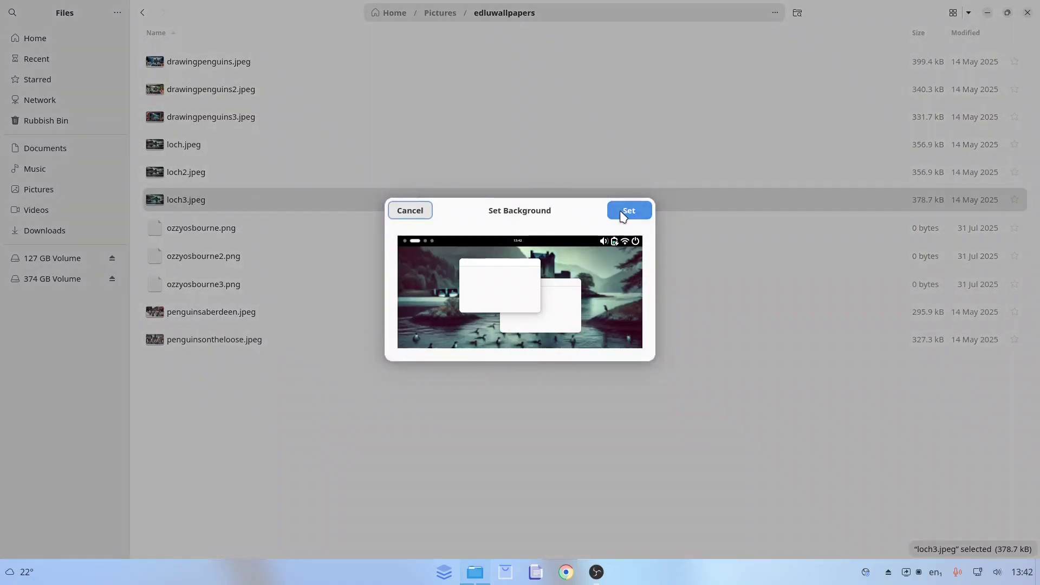
pyautogui.click(623, 215)
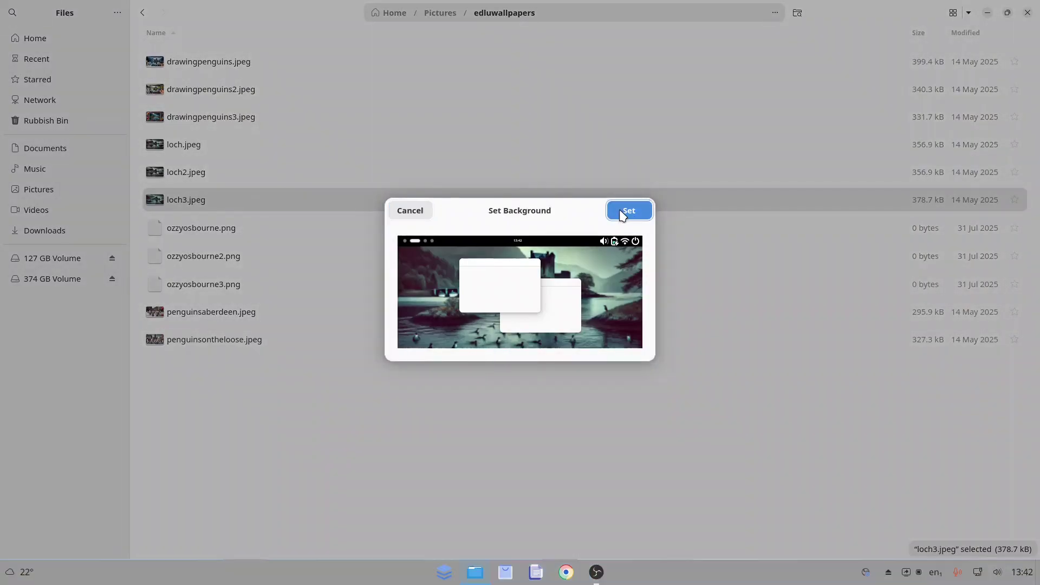
pyautogui.click(987, 15)
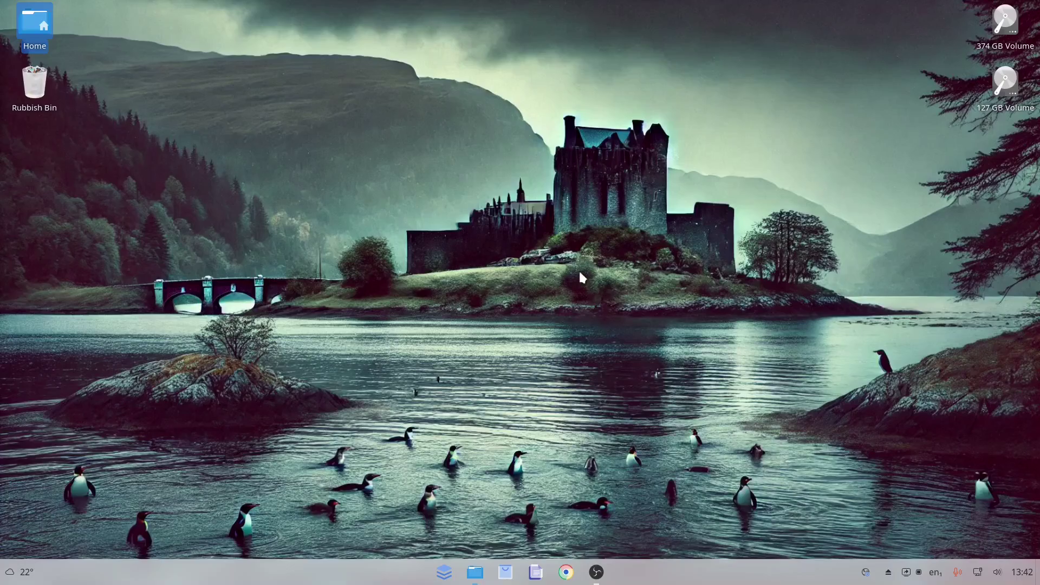
# - Open the Extensions app from the desktop menu, then enlarge its window and move it up
pyautogui.rightClick(506, 239)
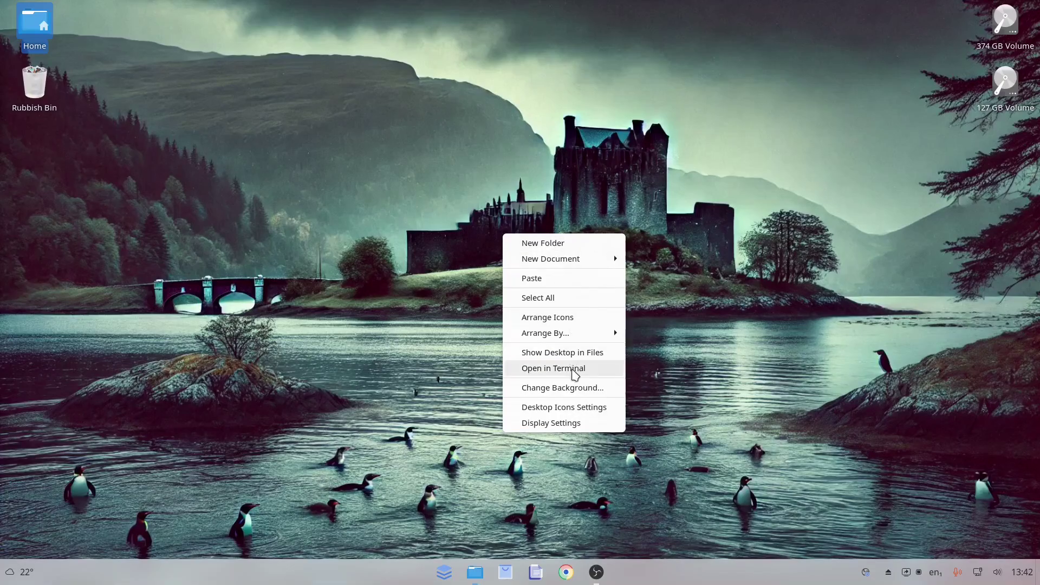
pyautogui.click(541, 388)
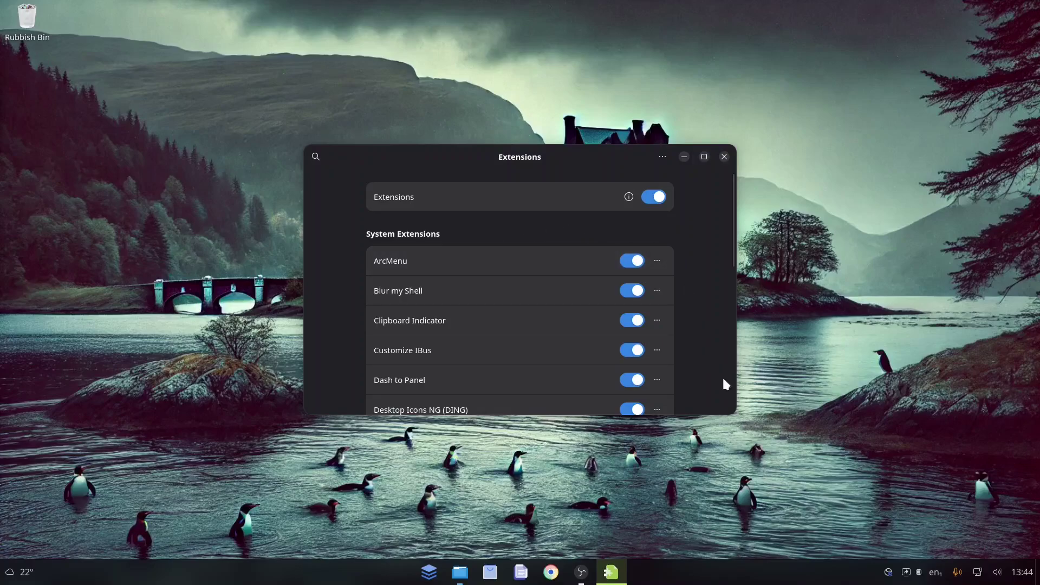
pyautogui.moveTo(735, 414); pyautogui.dragTo(807, 542)
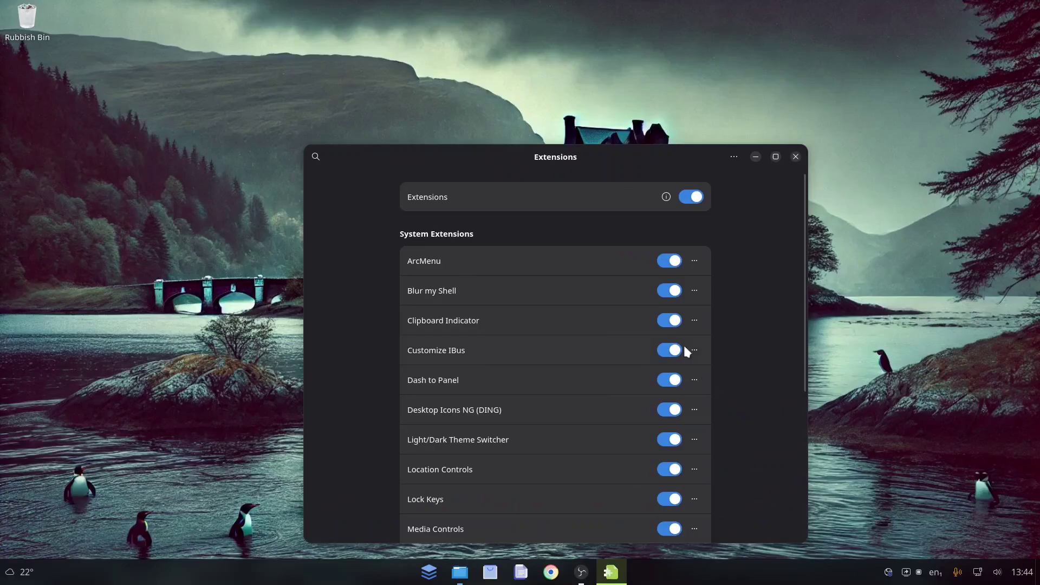
pyautogui.moveTo(569, 151); pyautogui.dragTo(520, 63)
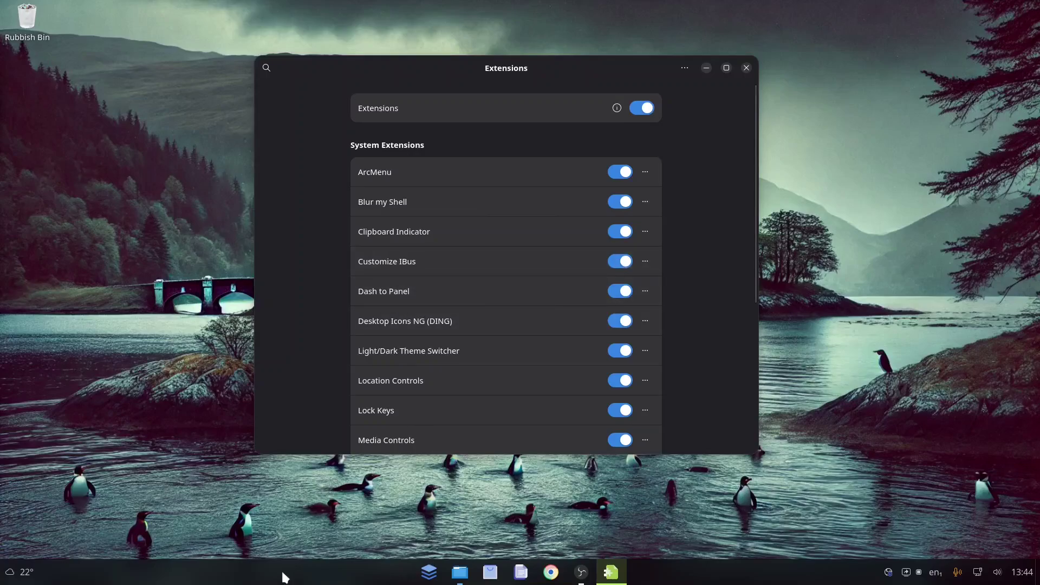
# - Scroll through the System Extensions list, where only Network Stats is off, then close Extensions
pyautogui.scroll(-1, 499, 344)
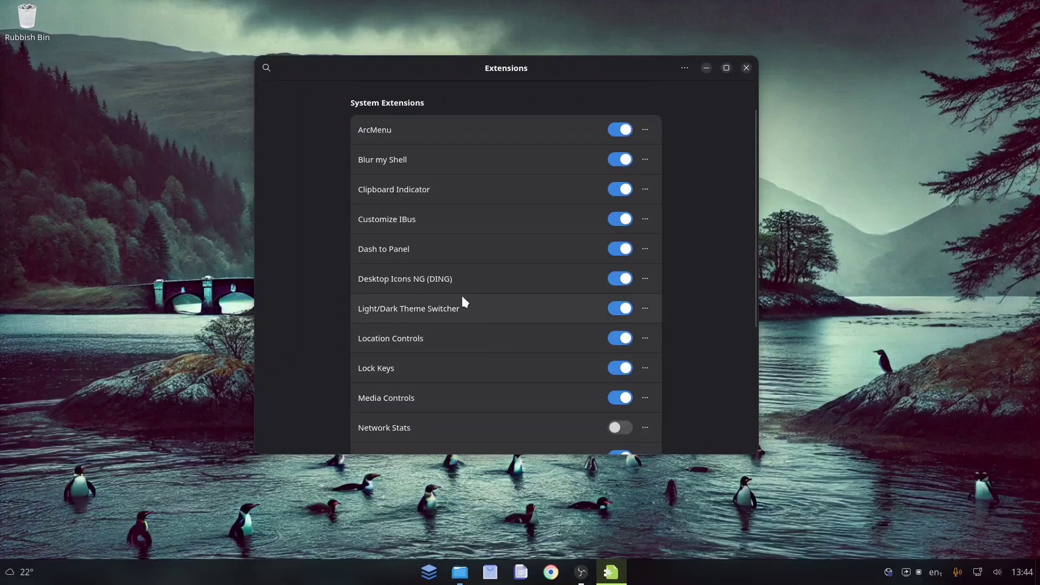
pyautogui.scroll(-5, 583, 317)
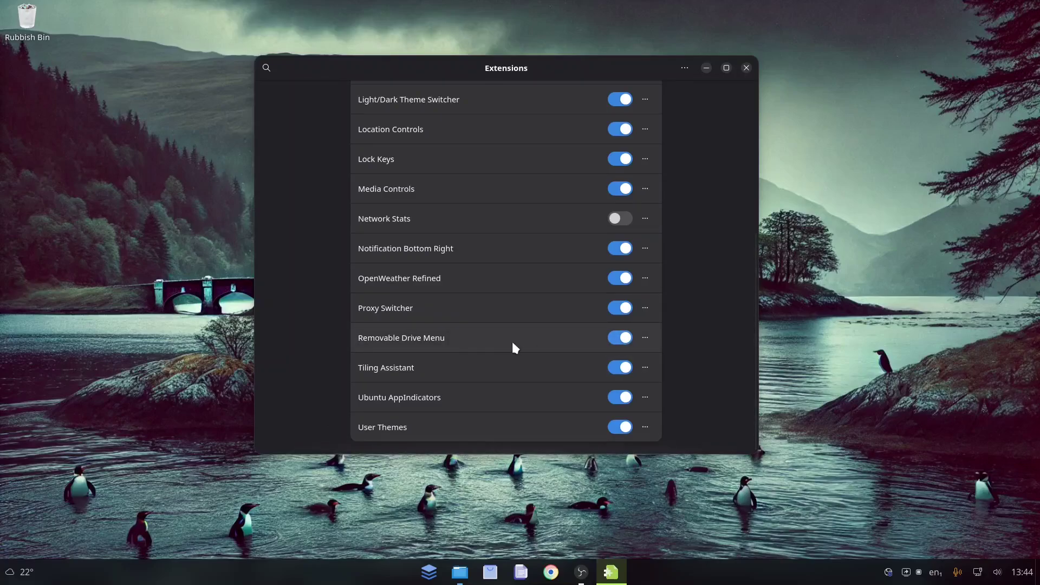
pyautogui.scroll(5, 471, 407)
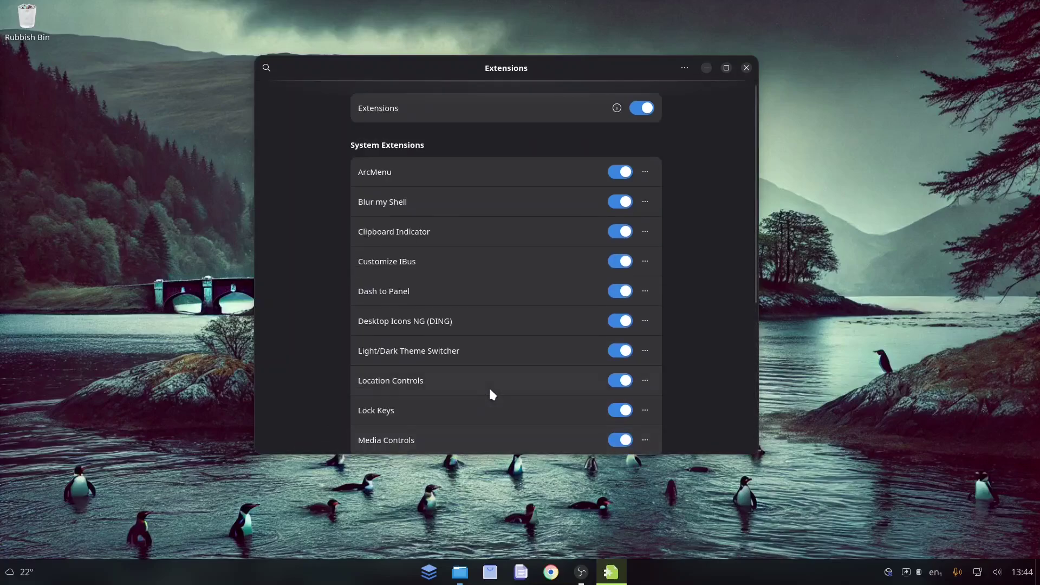
pyautogui.click(747, 68)
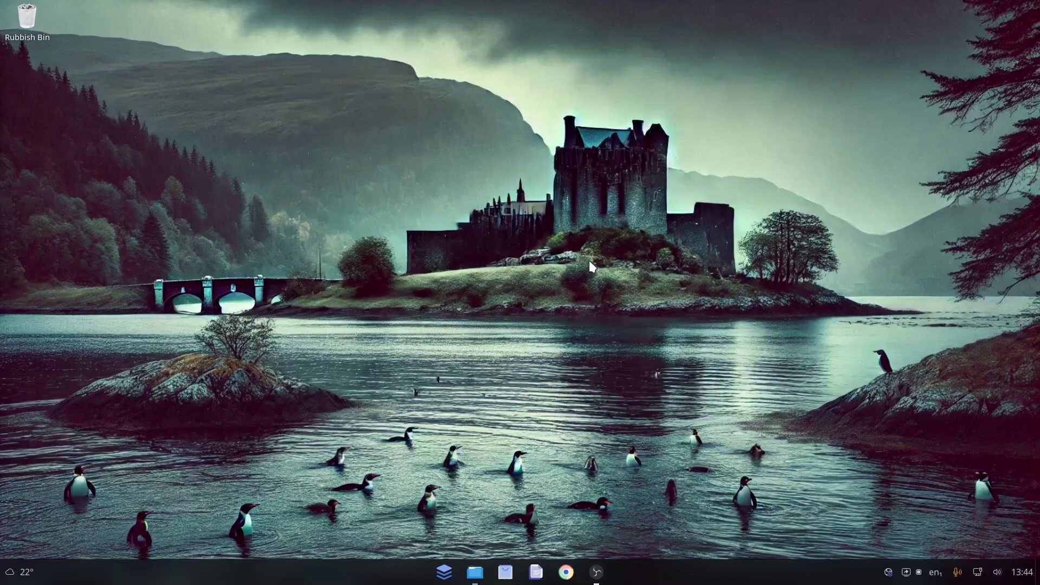